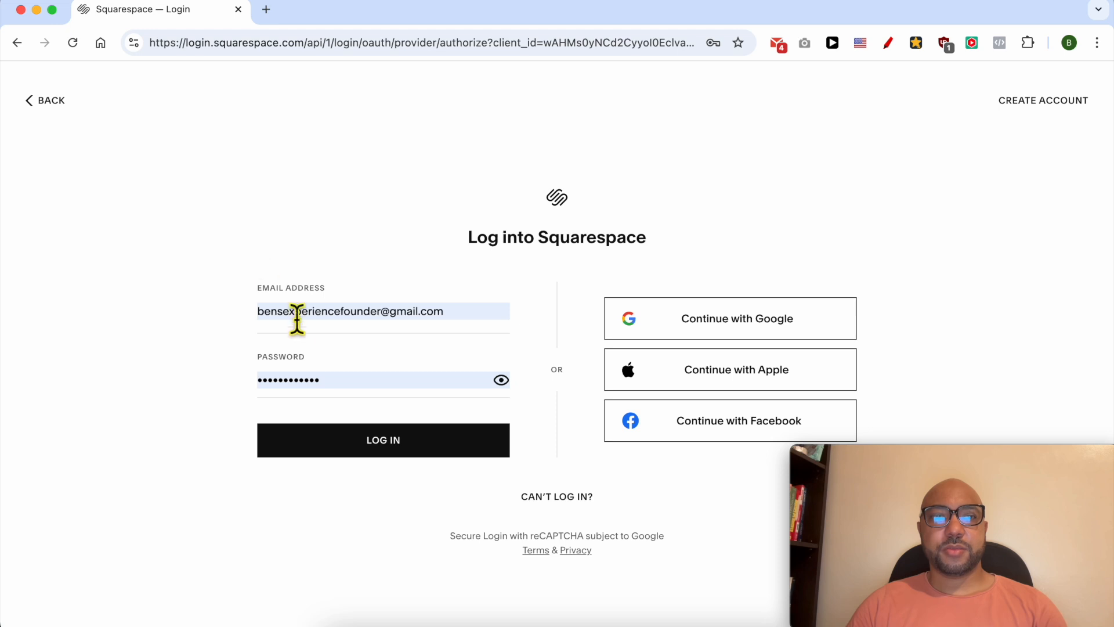
Step: Log in with the prefilled credentials and open the page list of the Pine Retaurant2 website
click(346, 443)
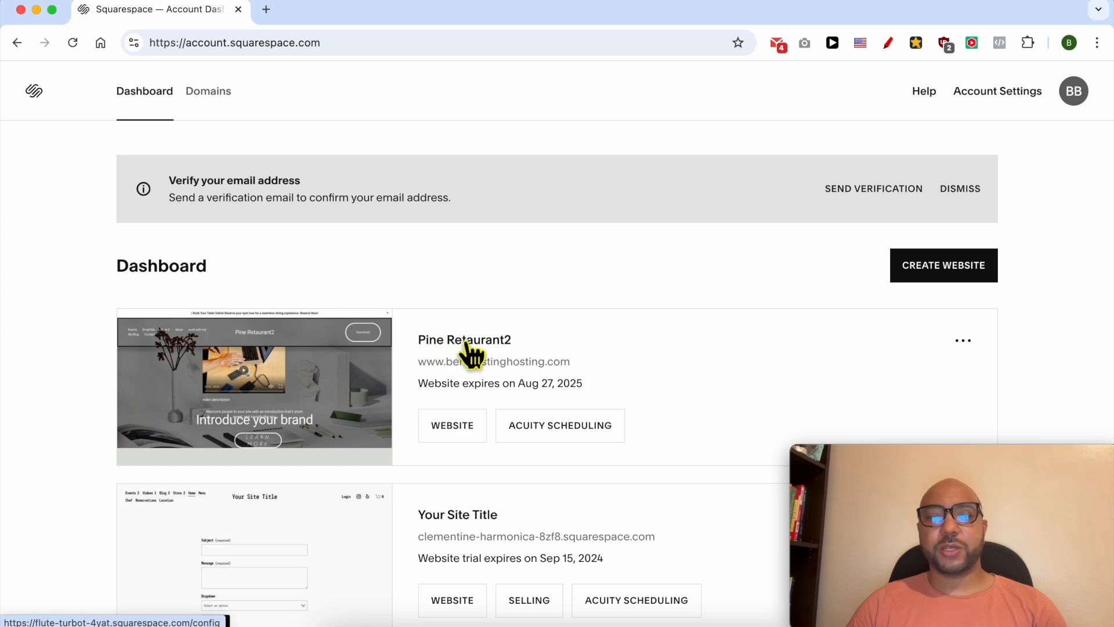
click(456, 427)
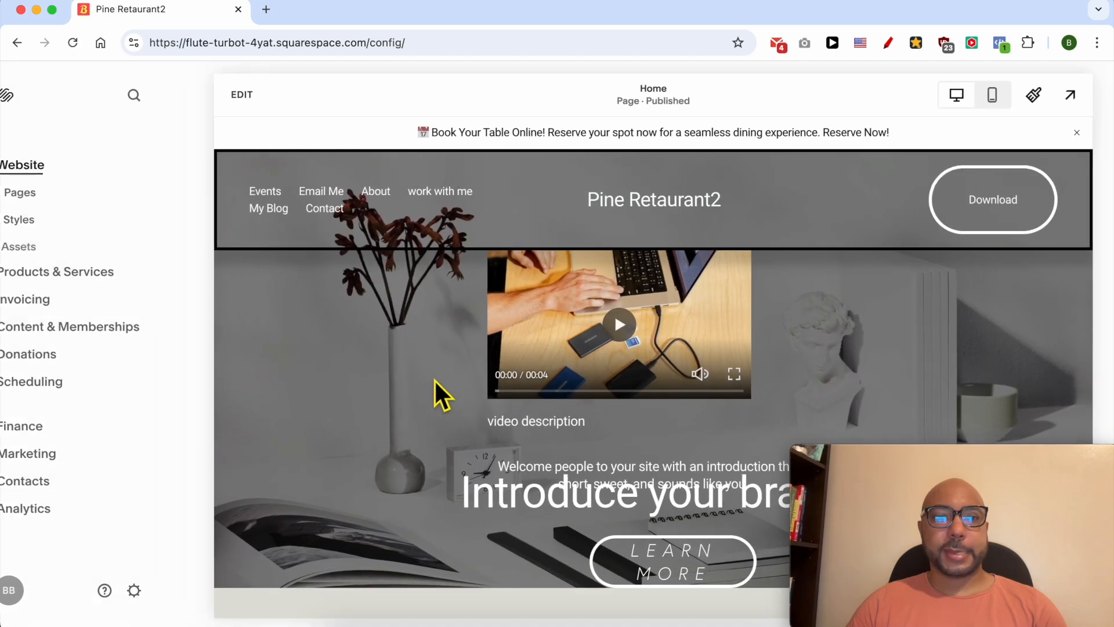
click(54, 194)
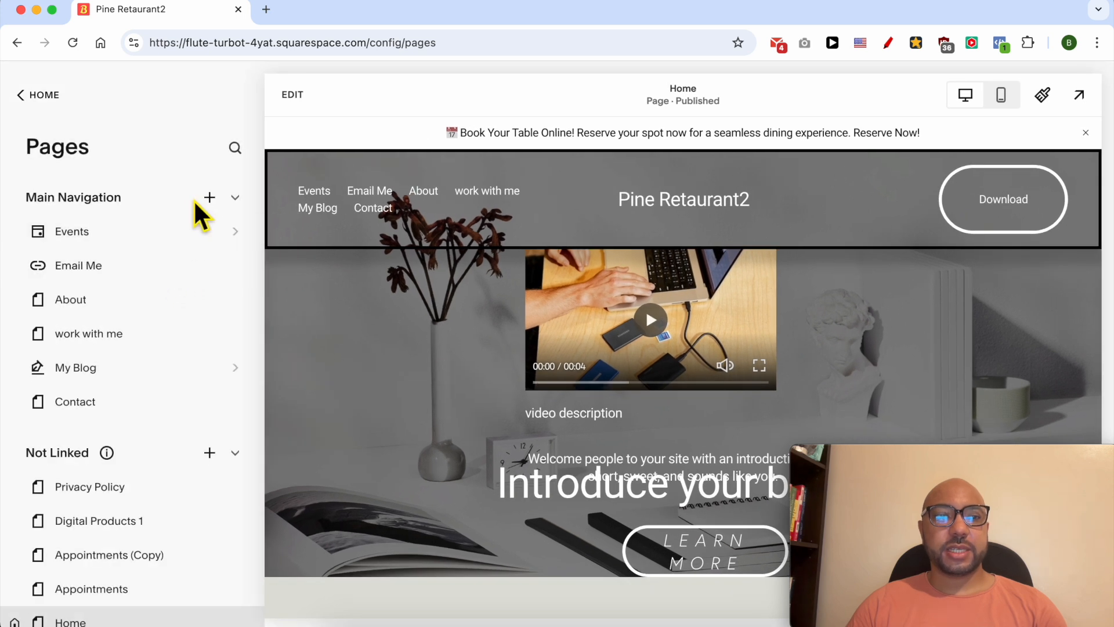
Step: Add a Store page with the plain product grid layout to the Main Navigation and name it Shop
triple_click(136, 202)
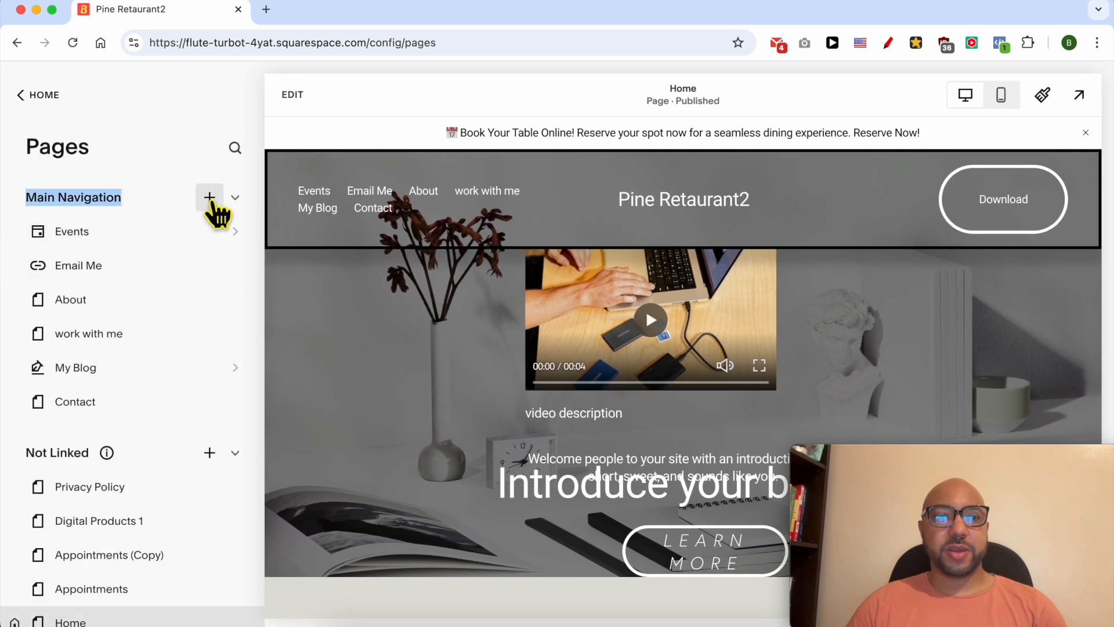
click(209, 198)
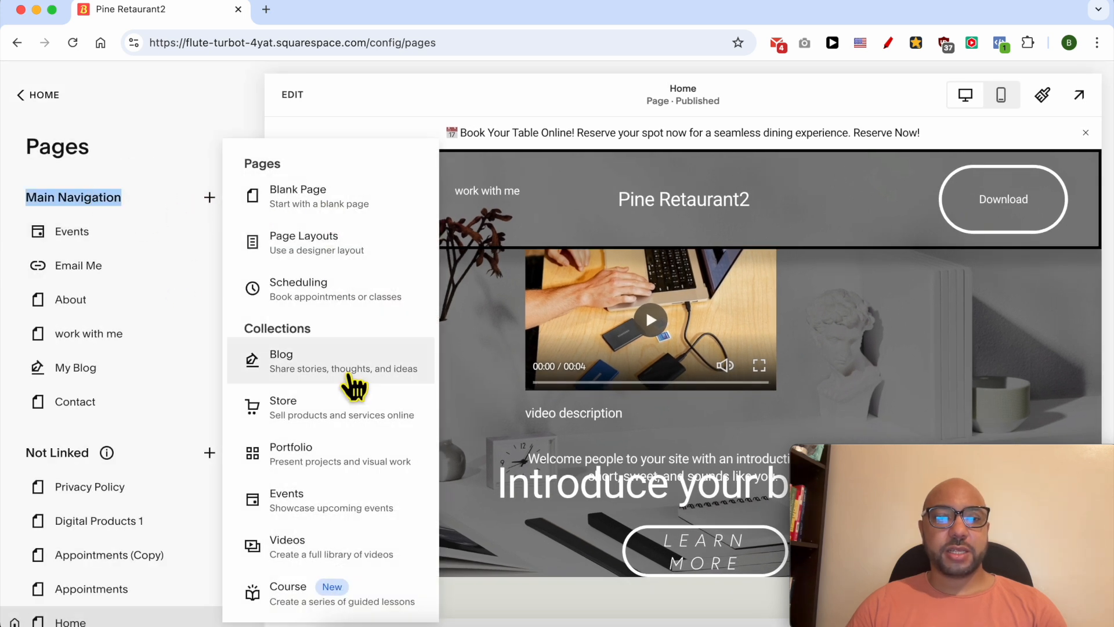
click(356, 415)
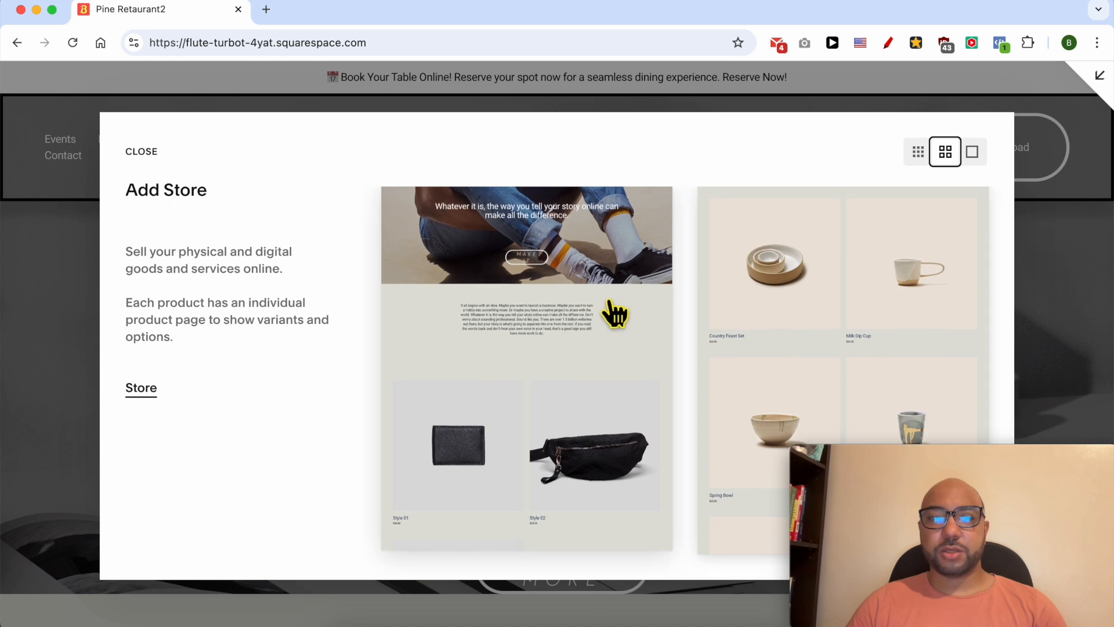
click(813, 280)
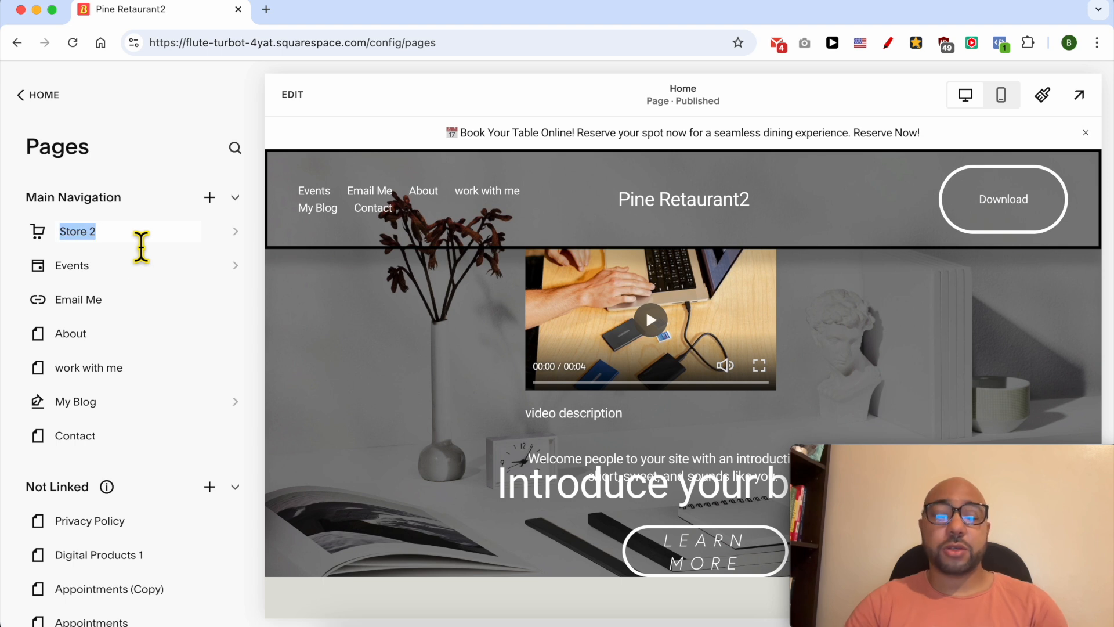
key(Right)
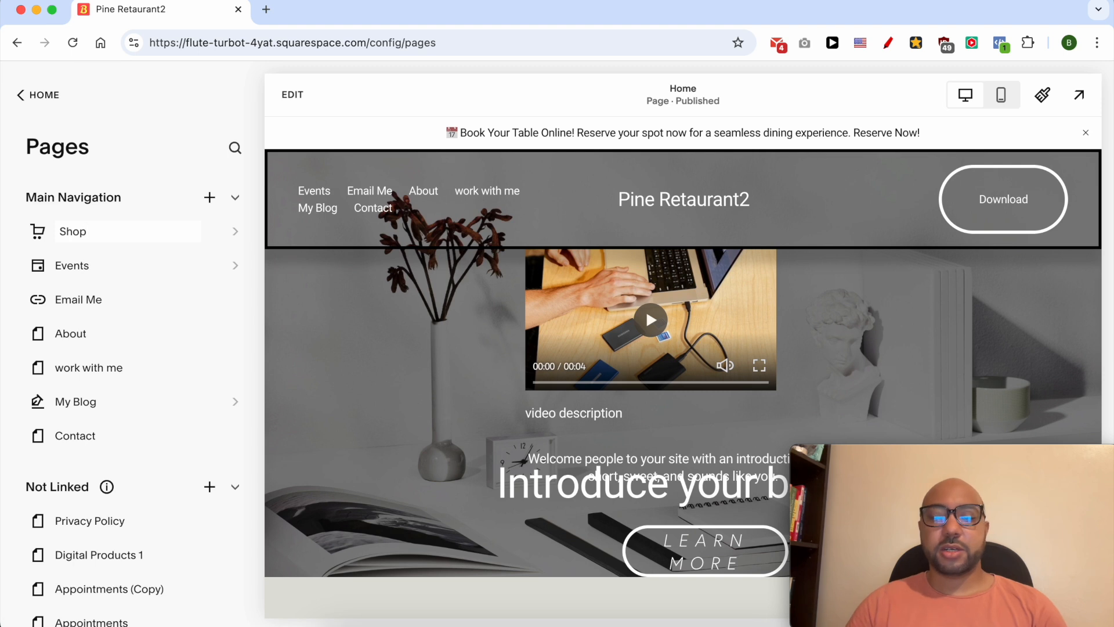
Step: Open the Shop page's products and delete the Country Feast Set sample product
click(174, 231)
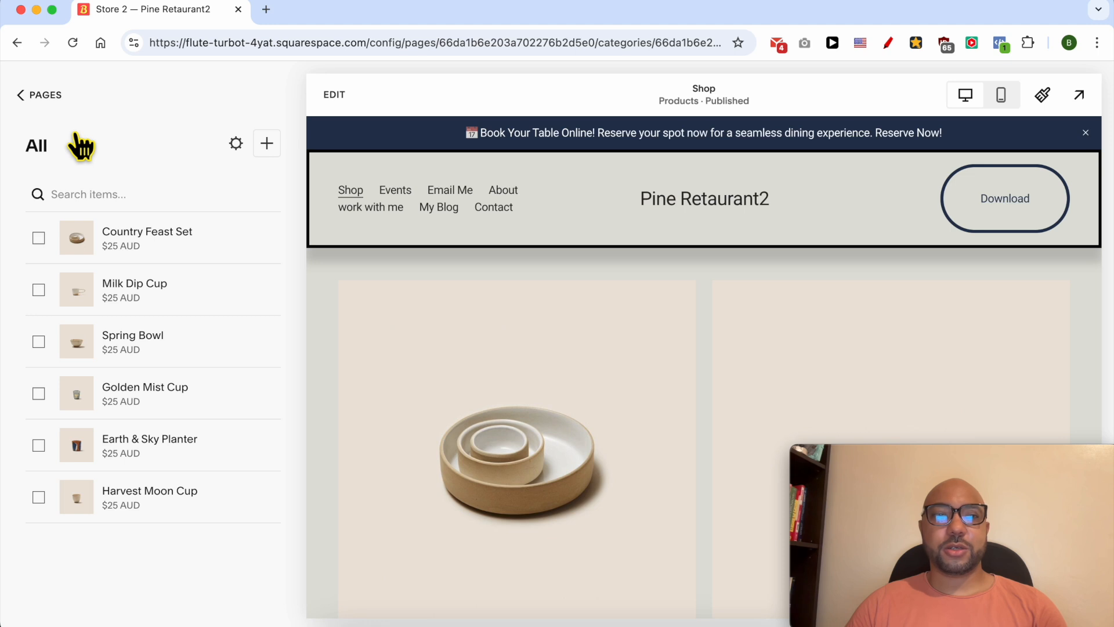
click(269, 148)
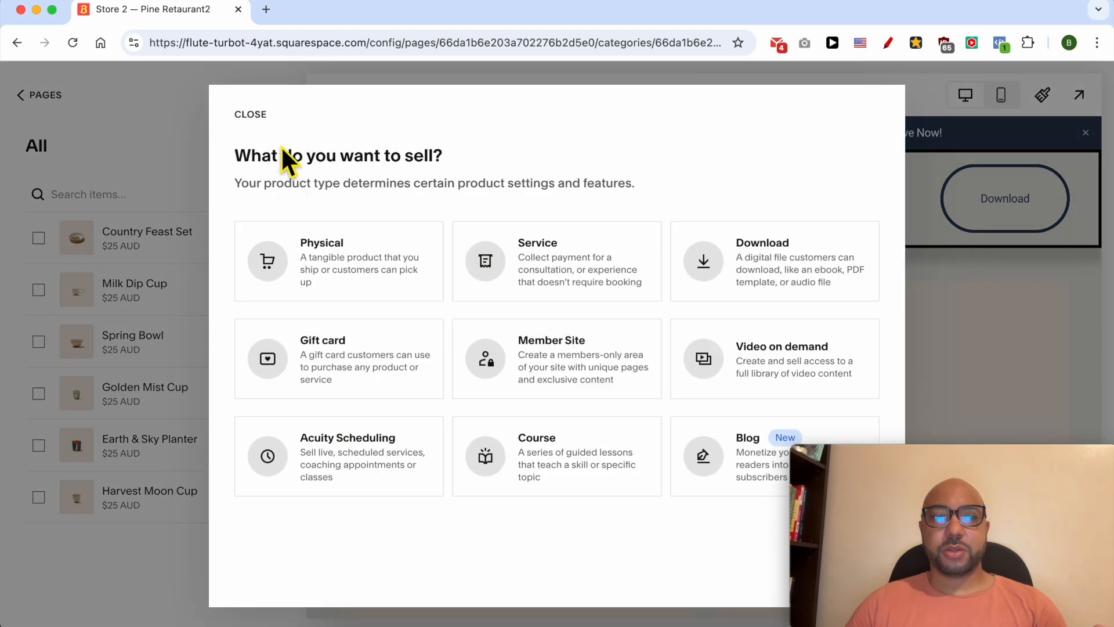
click(251, 114)
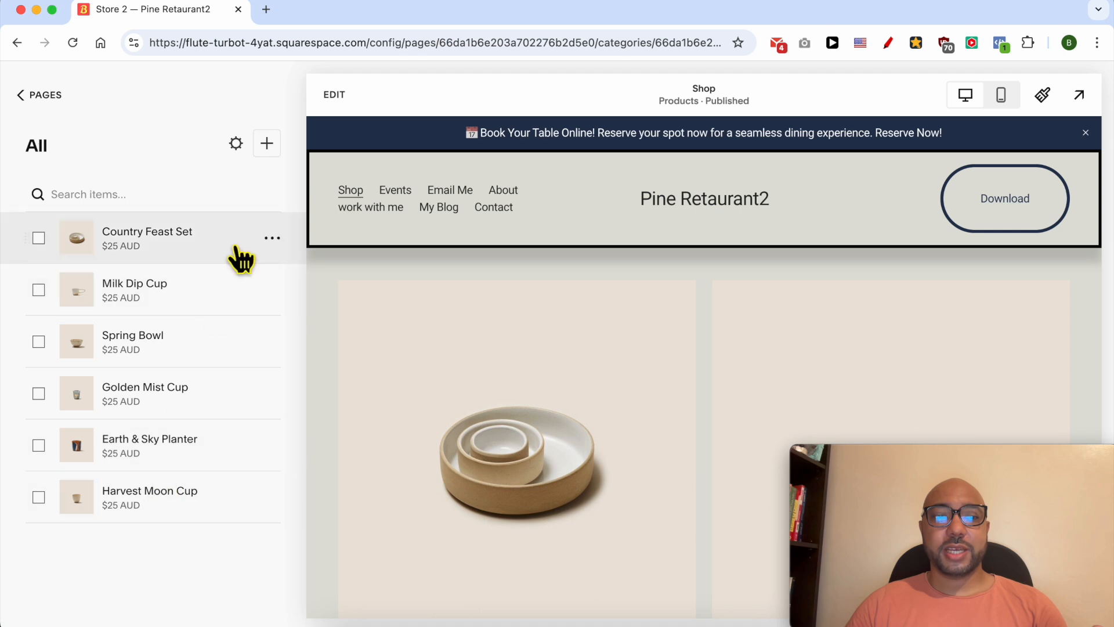
click(38, 238)
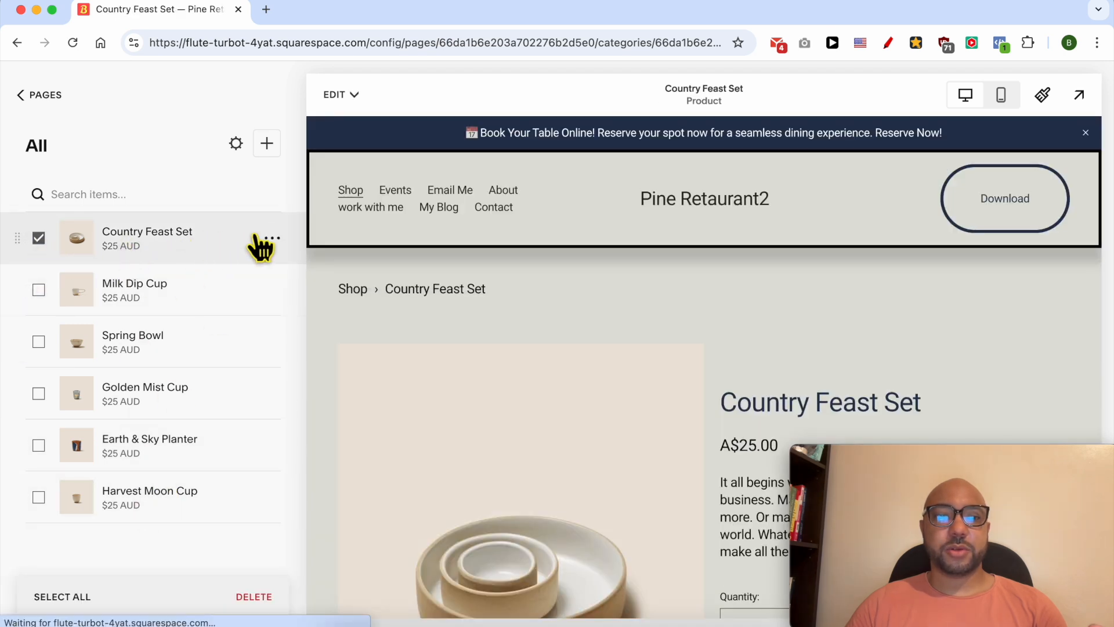
click(274, 239)
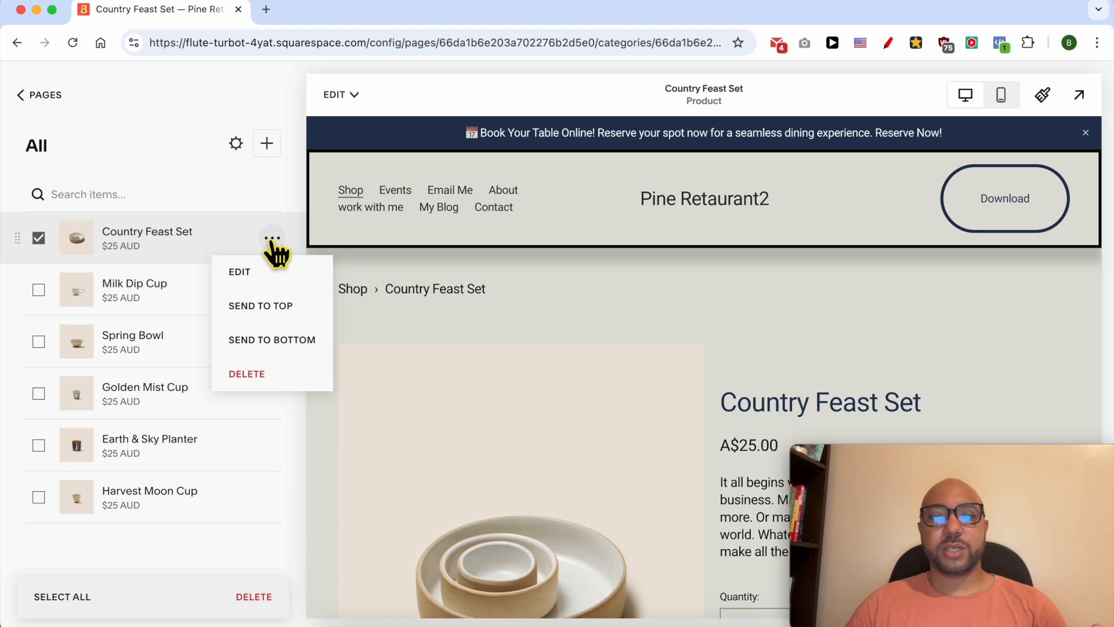
click(273, 238)
click(272, 238)
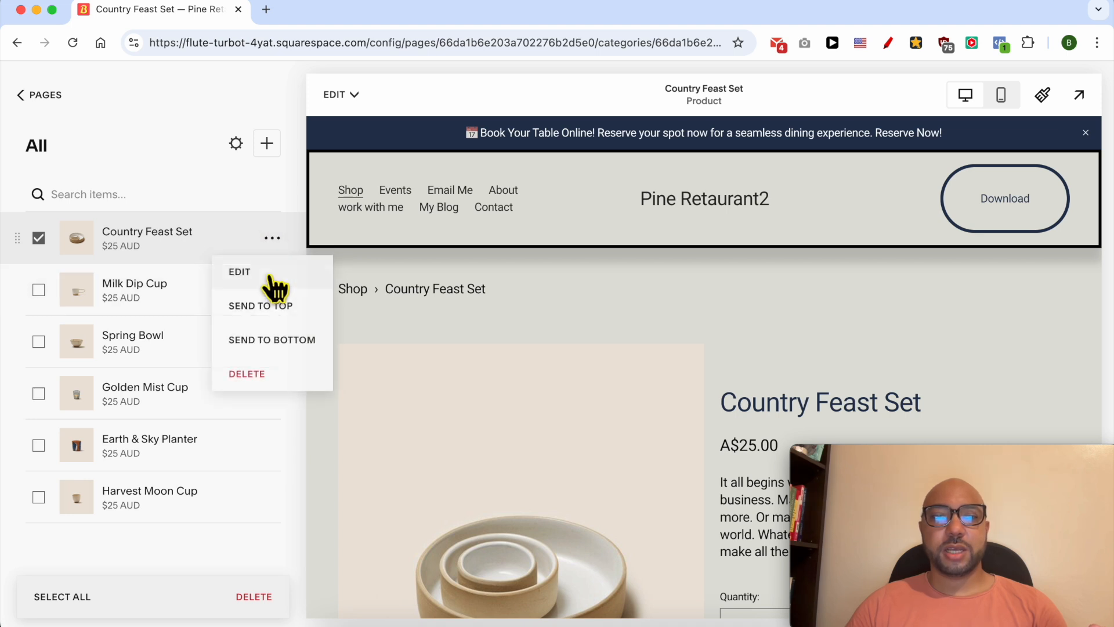
click(265, 372)
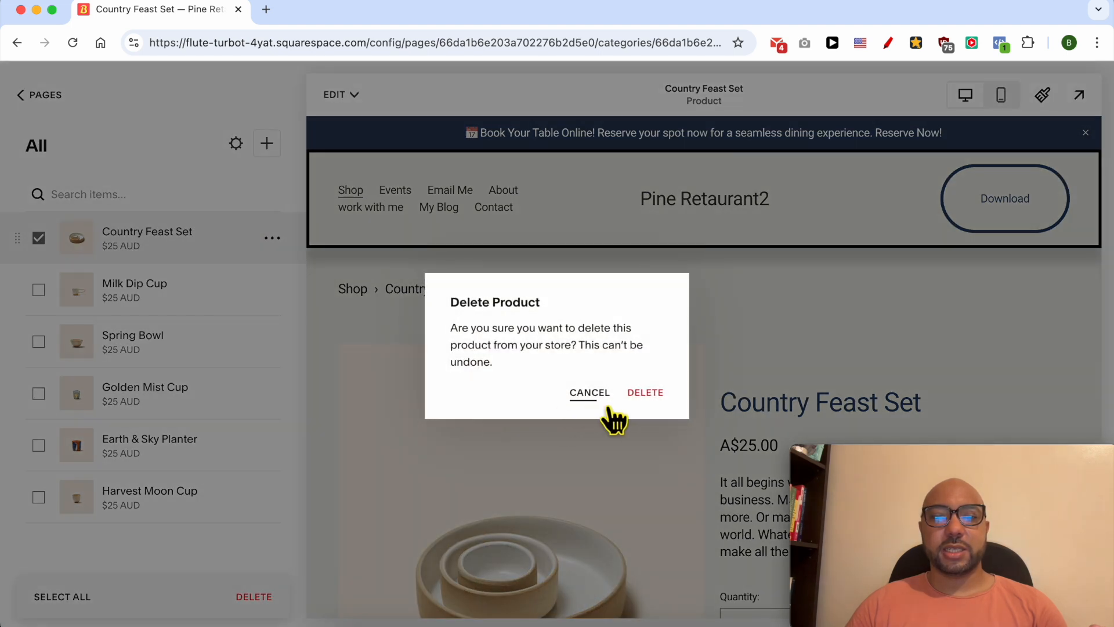
click(642, 398)
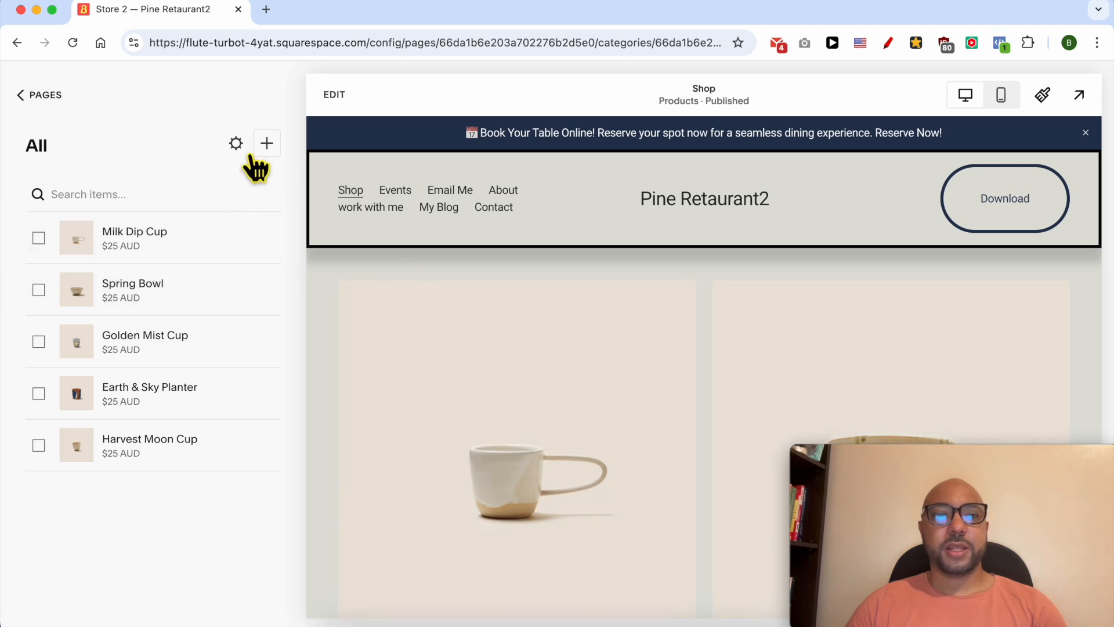
Step: Start a new product of the Physical type in the Shop
click(267, 143)
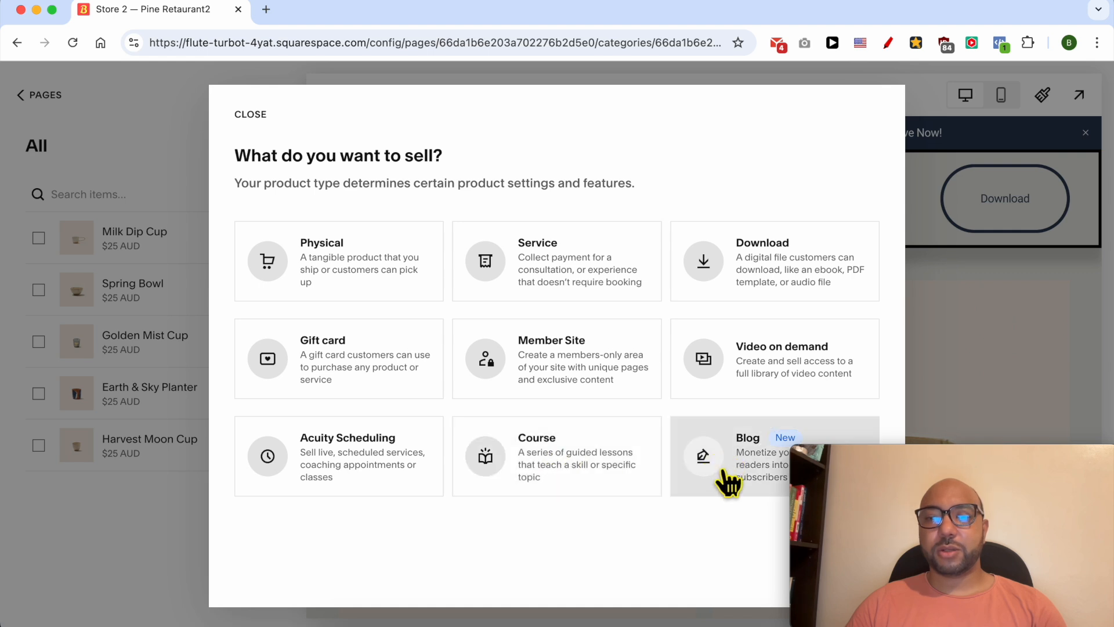
drag(865, 469, 868, 510)
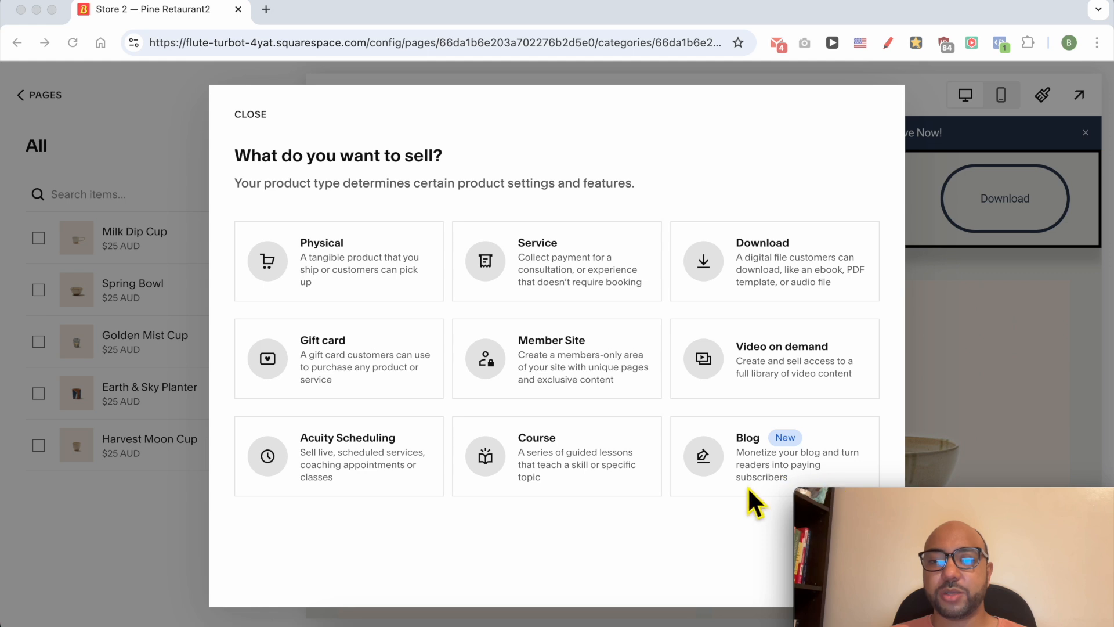
drag(875, 505, 864, 462)
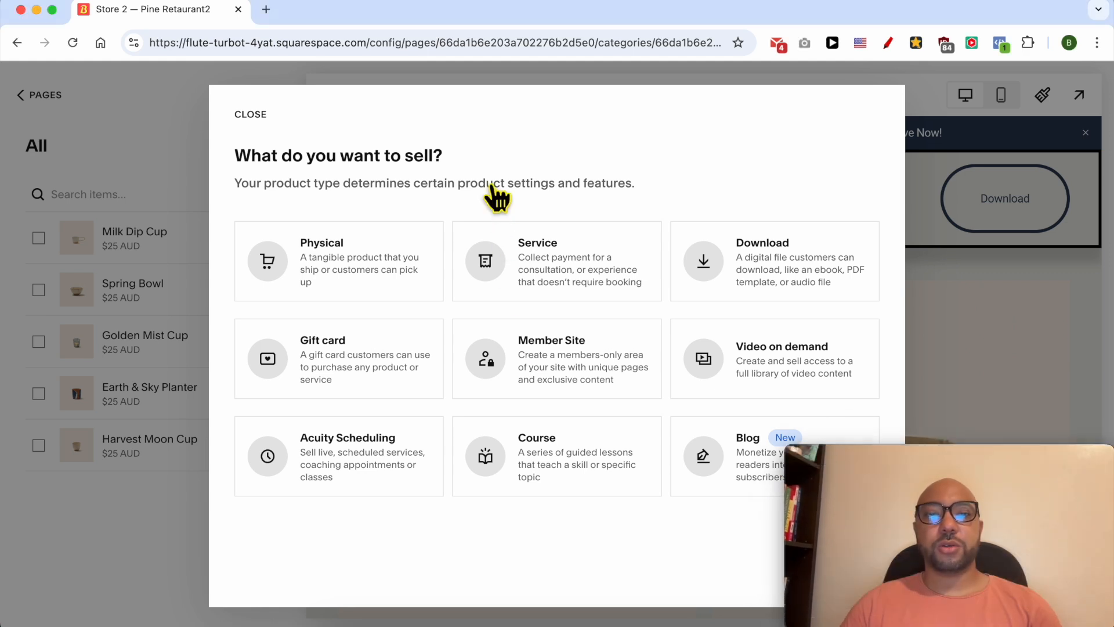
click(338, 255)
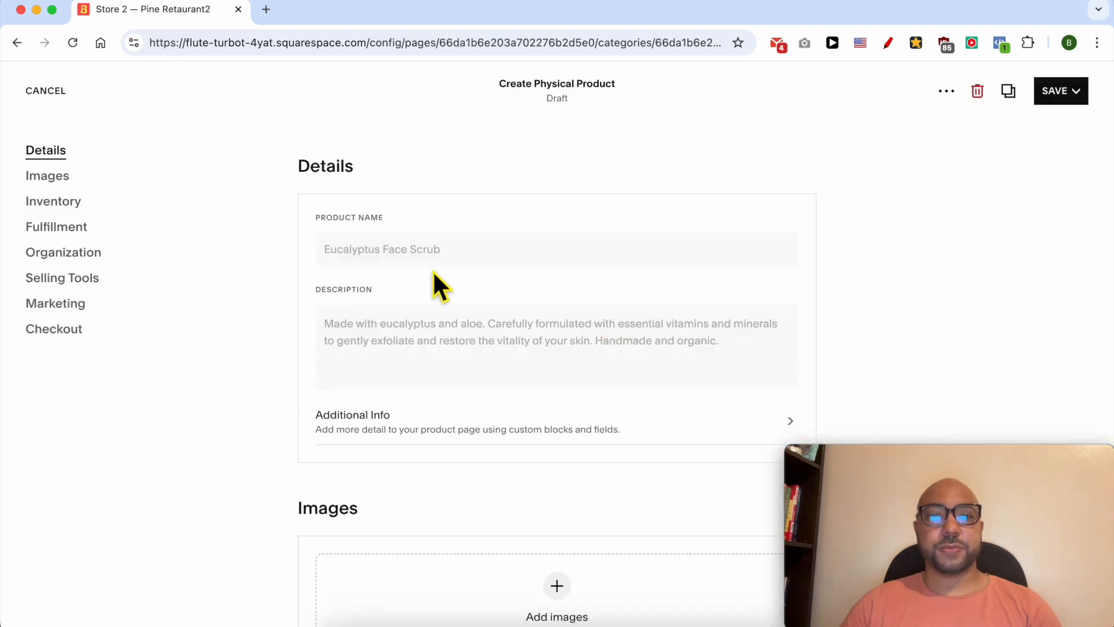
Step: Name the product "T-shirt" and enter "T-shirt product description here" as its description
right_click(390, 625)
click(229, 418)
click(424, 263)
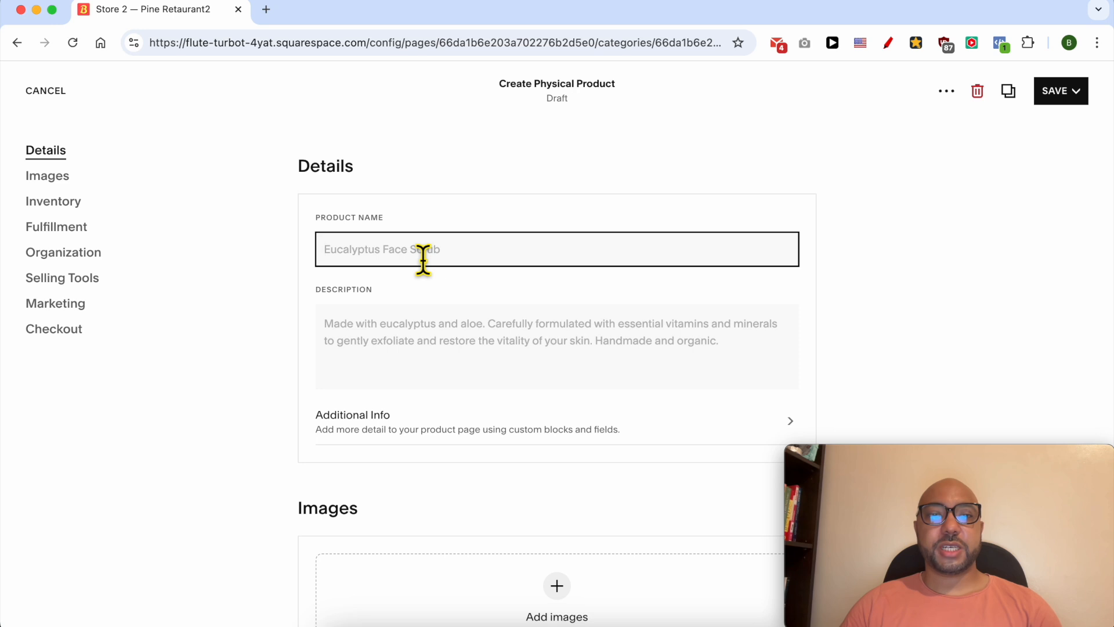
text(T-shirt)
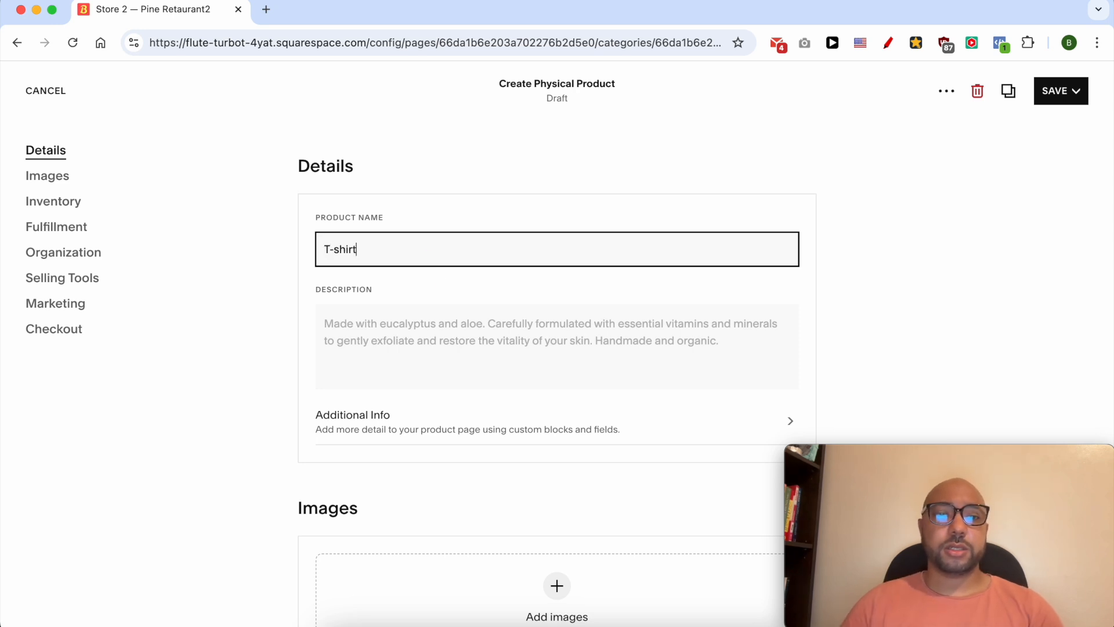
click(420, 340)
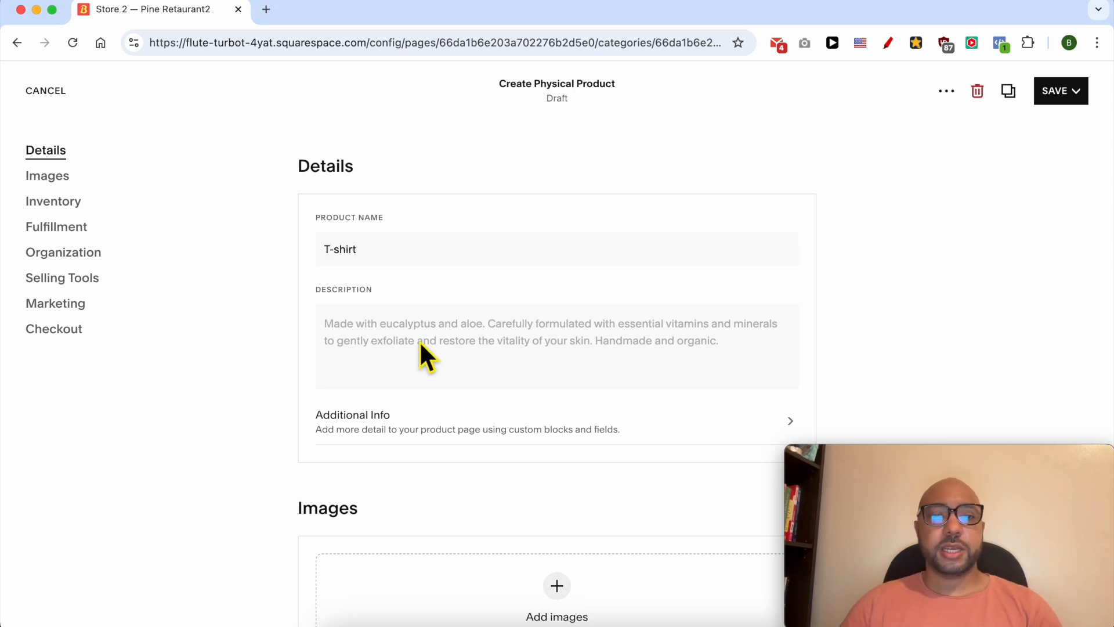
text(Th)
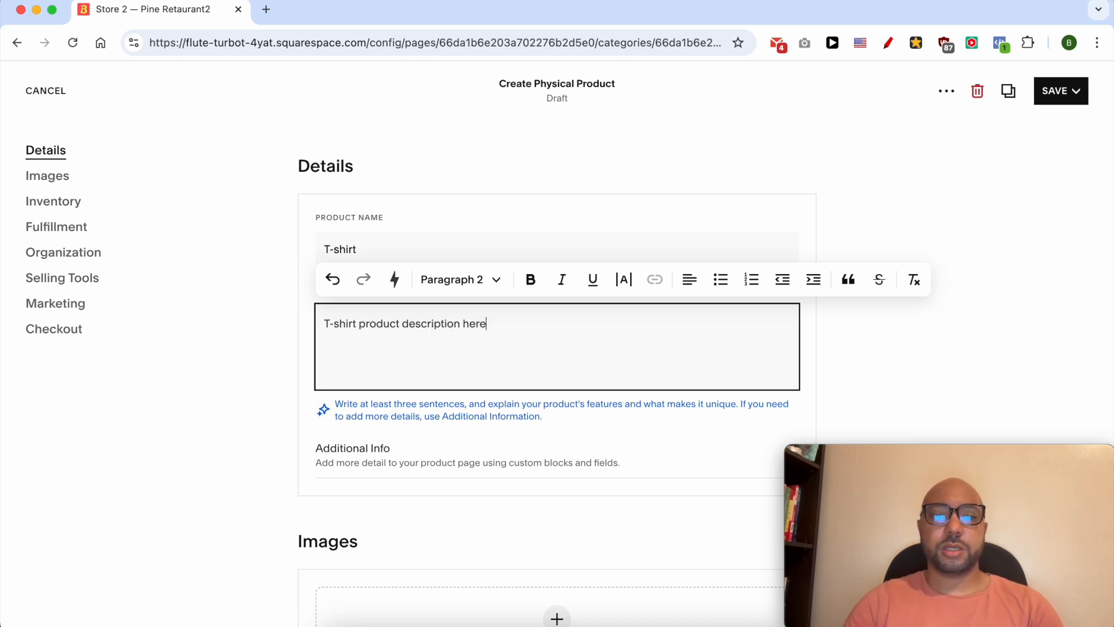
Step: Add "Additional Info here" as the T-shirt's additional info and apply it
click(441, 507)
click(409, 430)
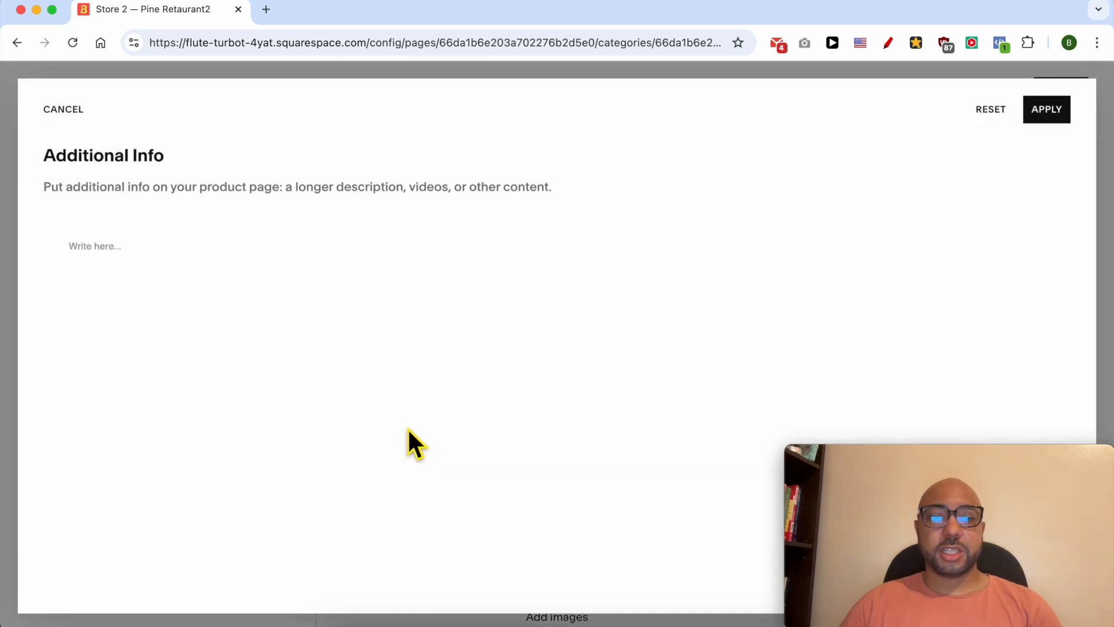
click(154, 264)
triple_click(112, 157)
key(super+c)
click(145, 269)
key(super+v)
text(he)
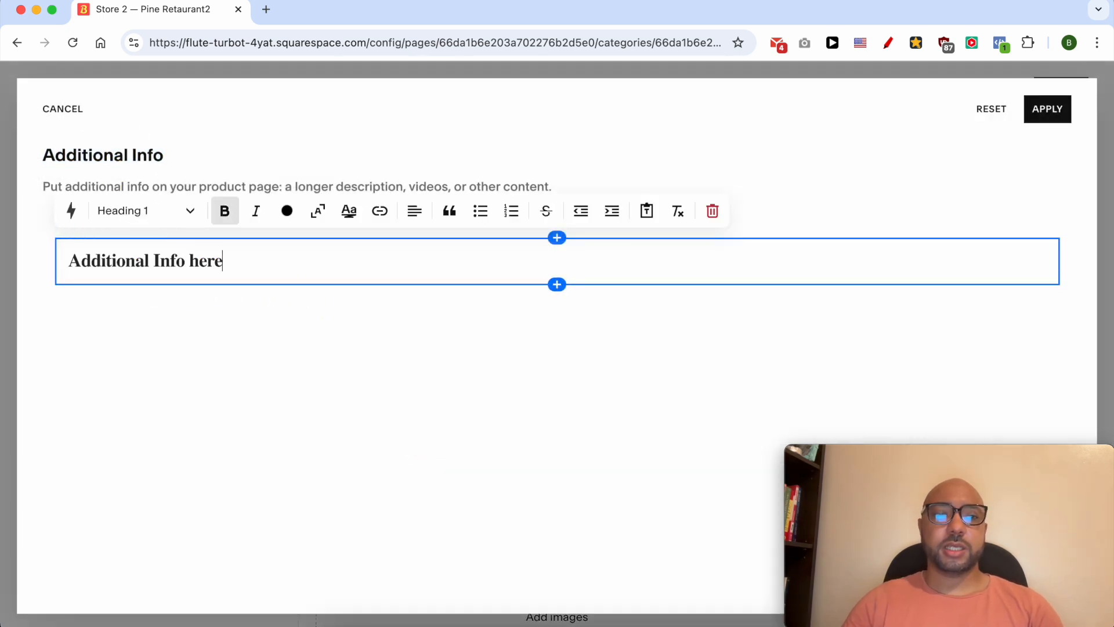
click(1050, 119)
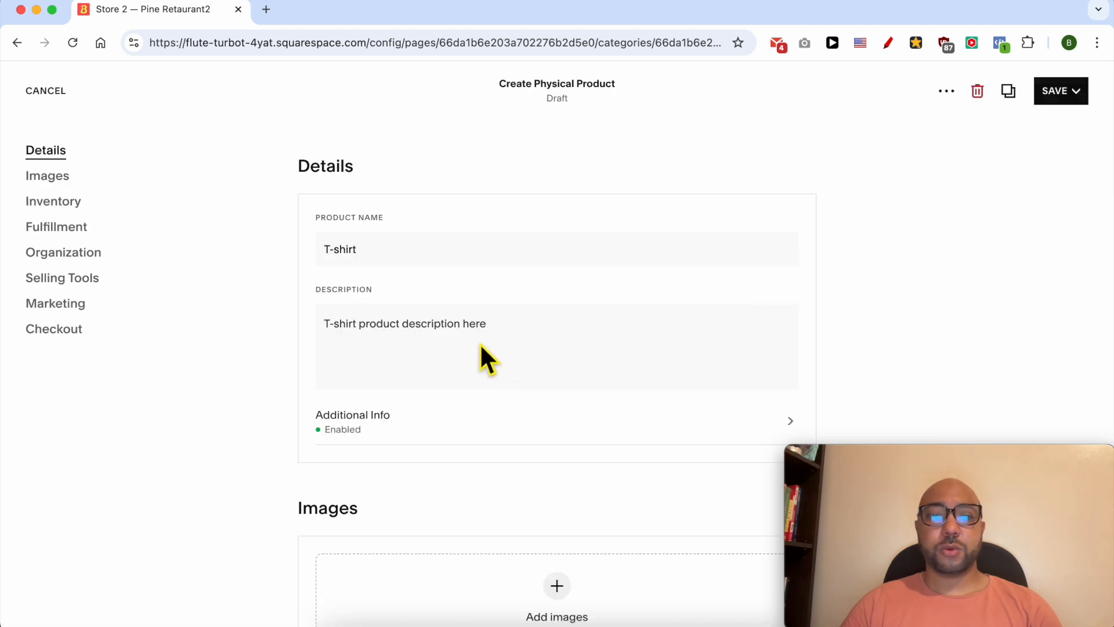
Step: Upload "how to .jpg" and the "How to Add a..." image directly below it in Downloads as product images
scroll(421, 409, down, 1)
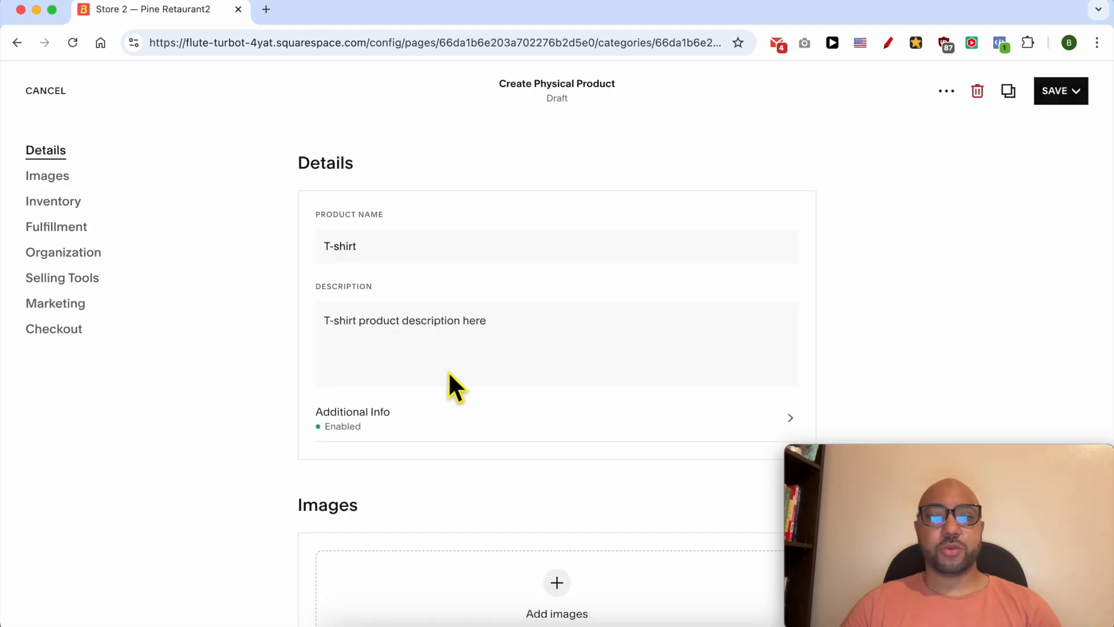
scroll(460, 423, down, 5)
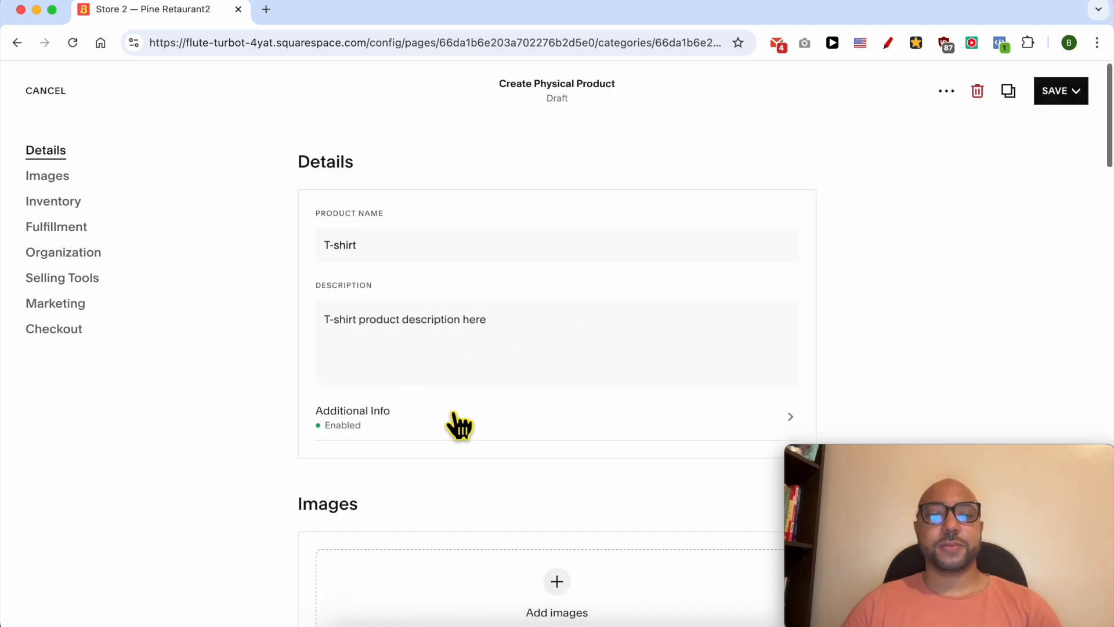
click(556, 392)
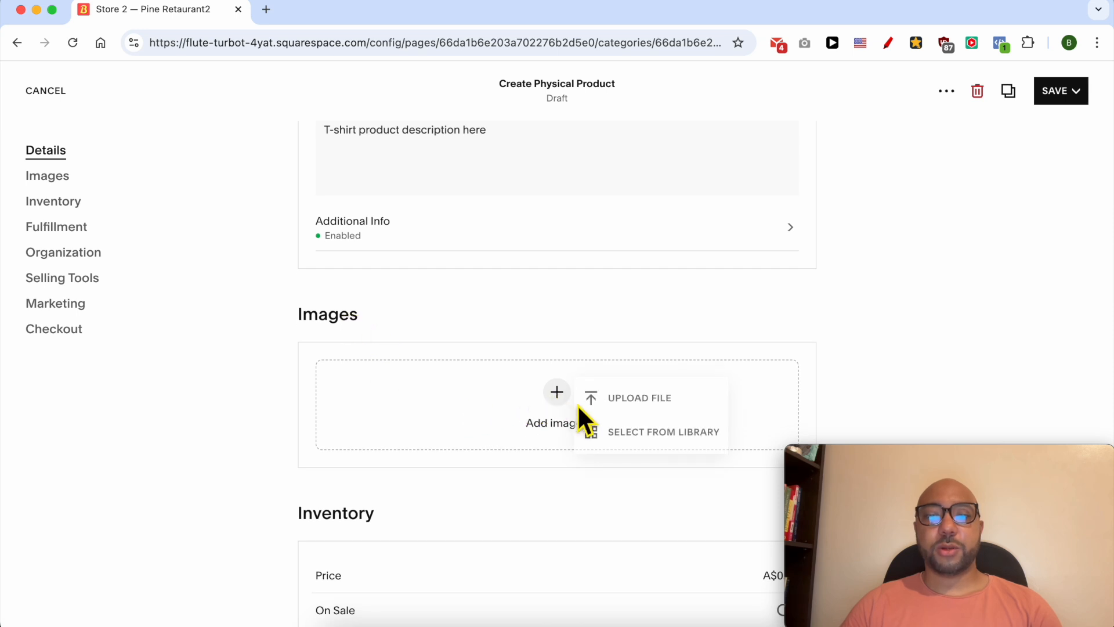
click(623, 400)
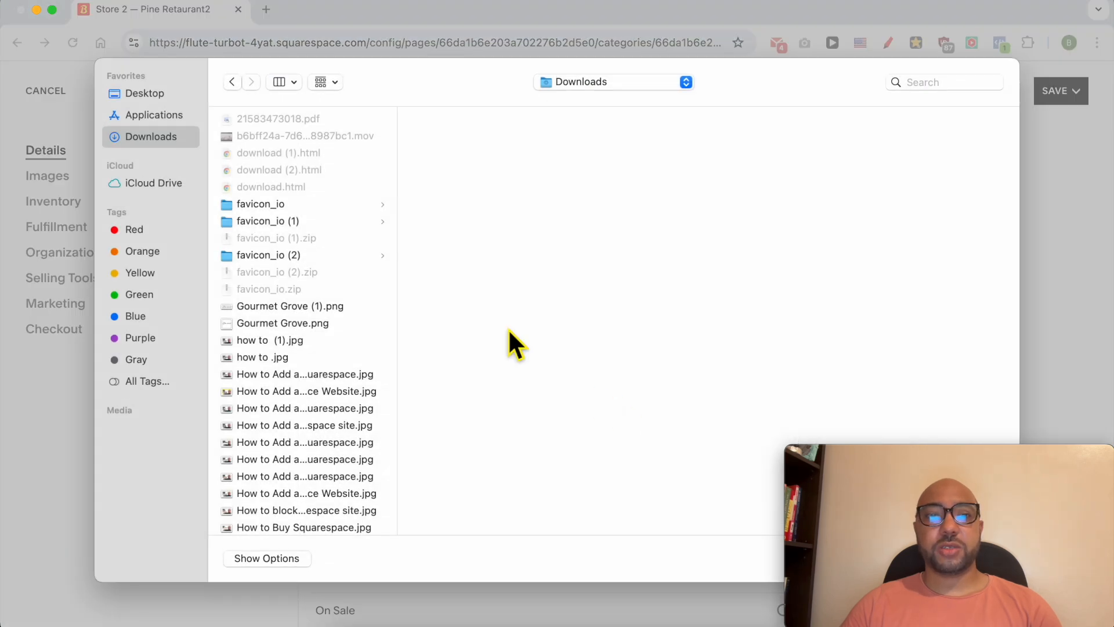
click(319, 357)
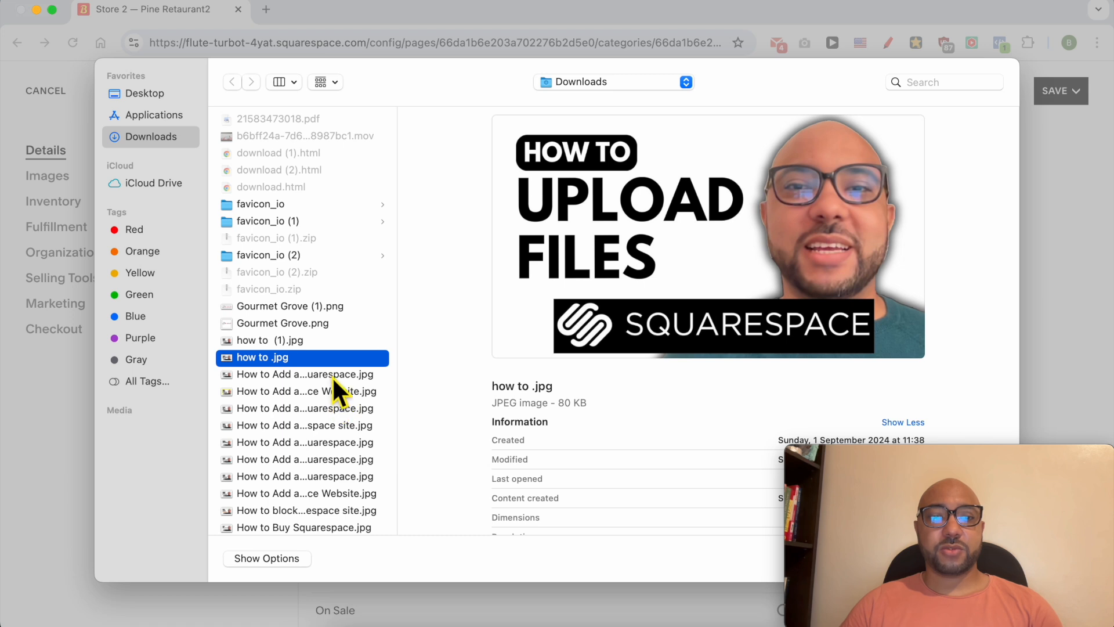
click(332, 376)
shift+click(329, 360)
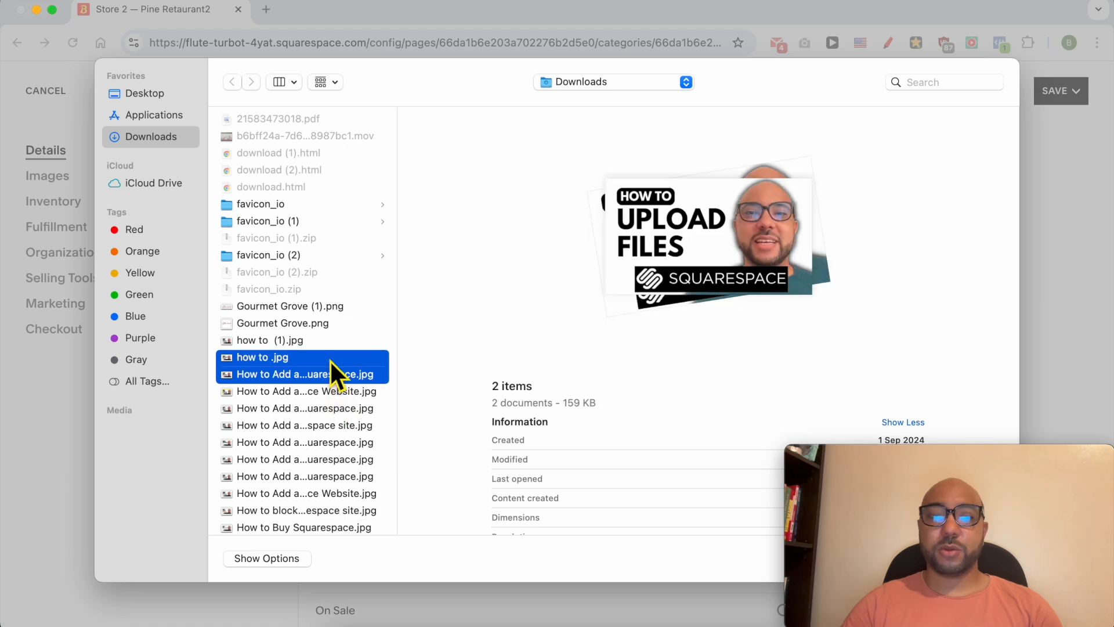
key(Return)
scroll(464, 337, down, 3)
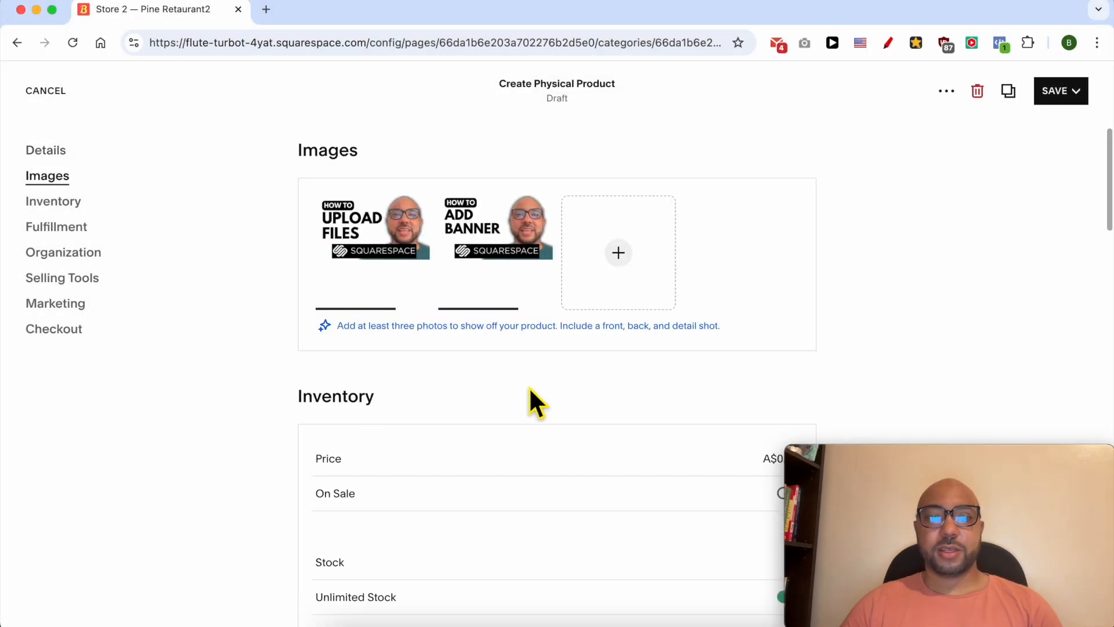
scroll(540, 349, down, 2)
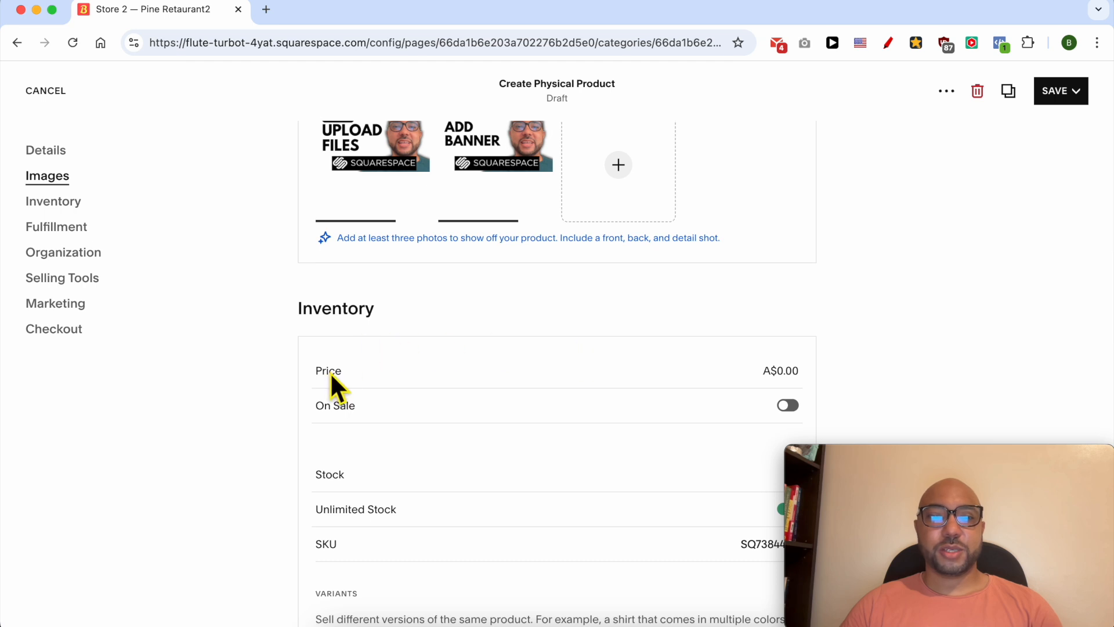
Step: Set the T-shirt's price to A$25.00 and put it on sale at a sale price of A$19.00
scroll(330, 348, down, 2)
click(786, 278)
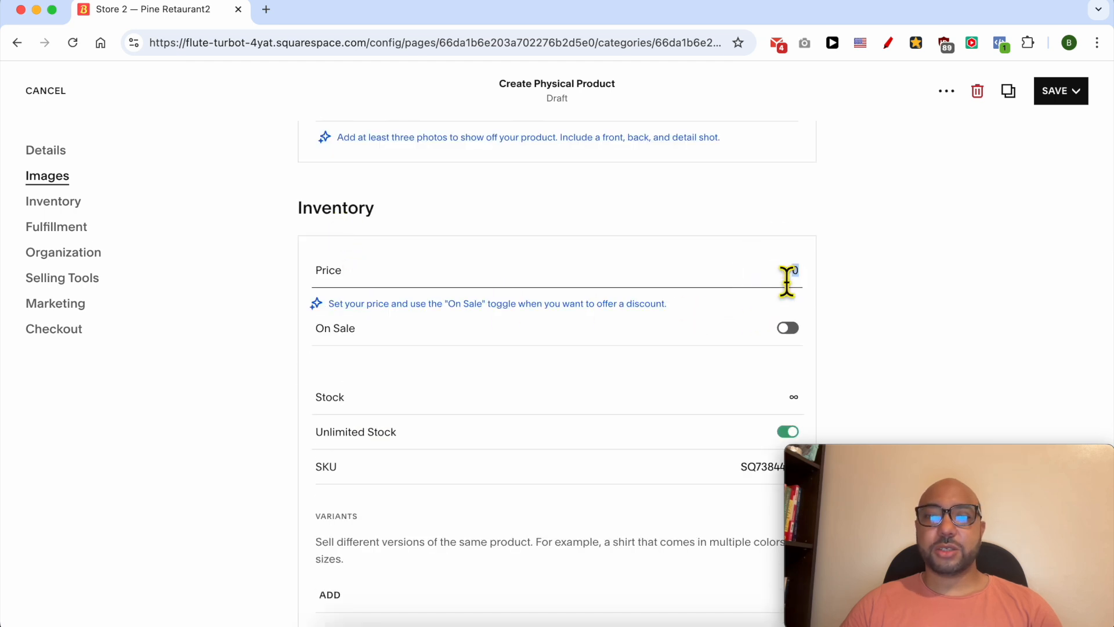
text(25)
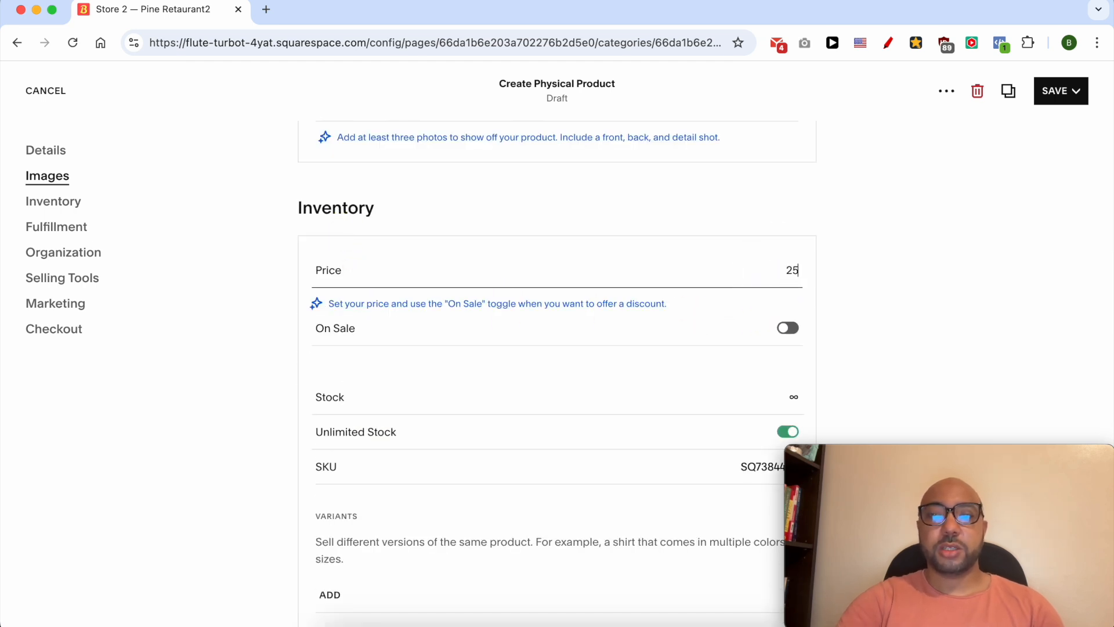
click(872, 278)
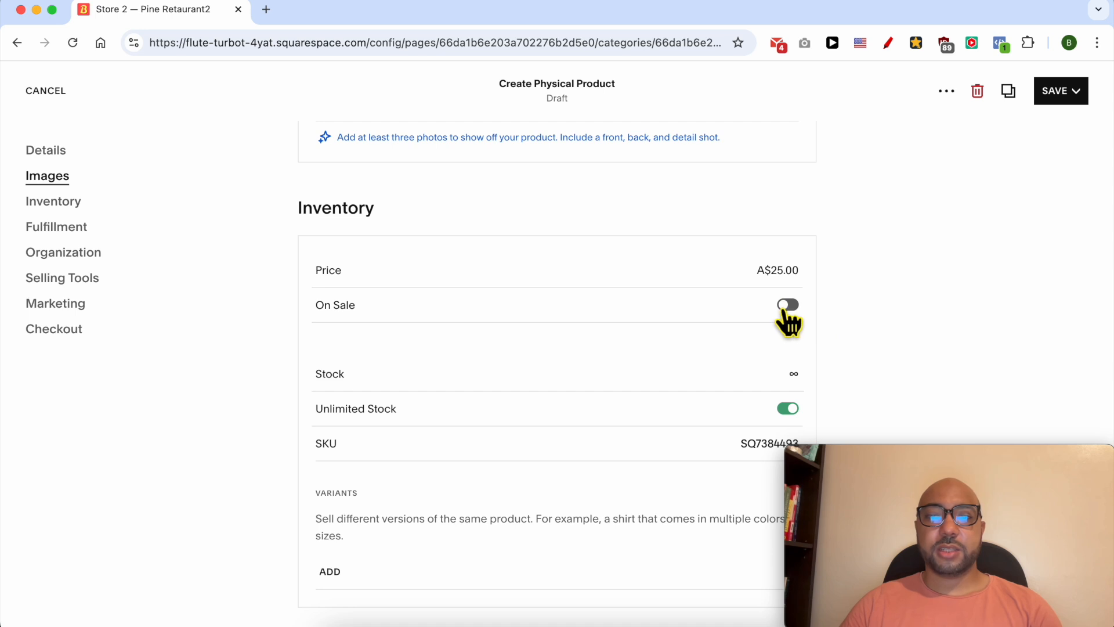
click(788, 306)
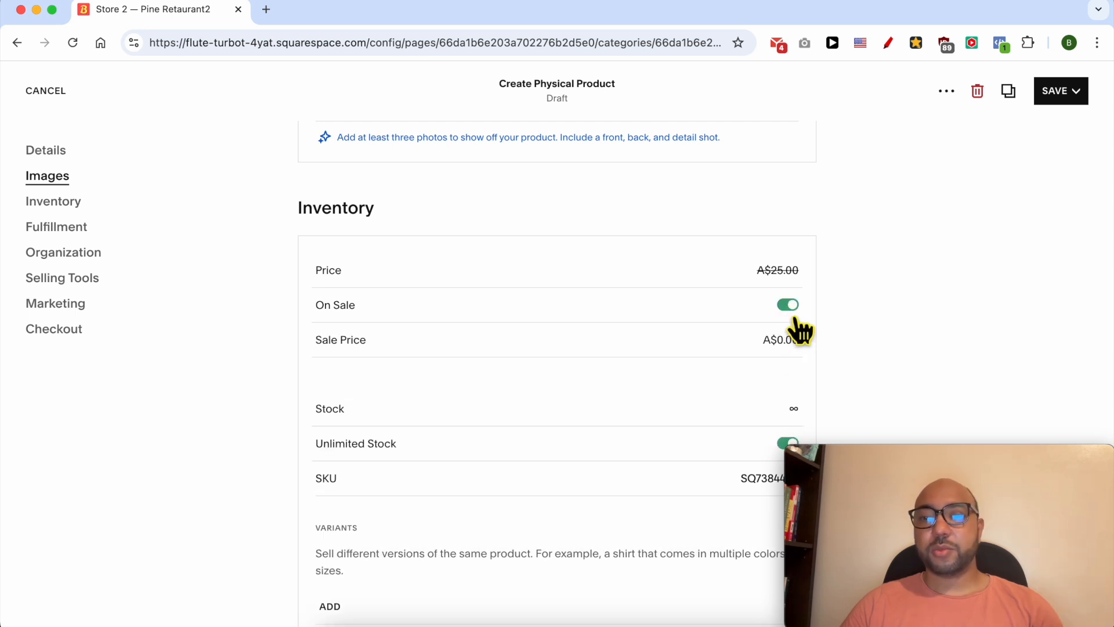
click(793, 356)
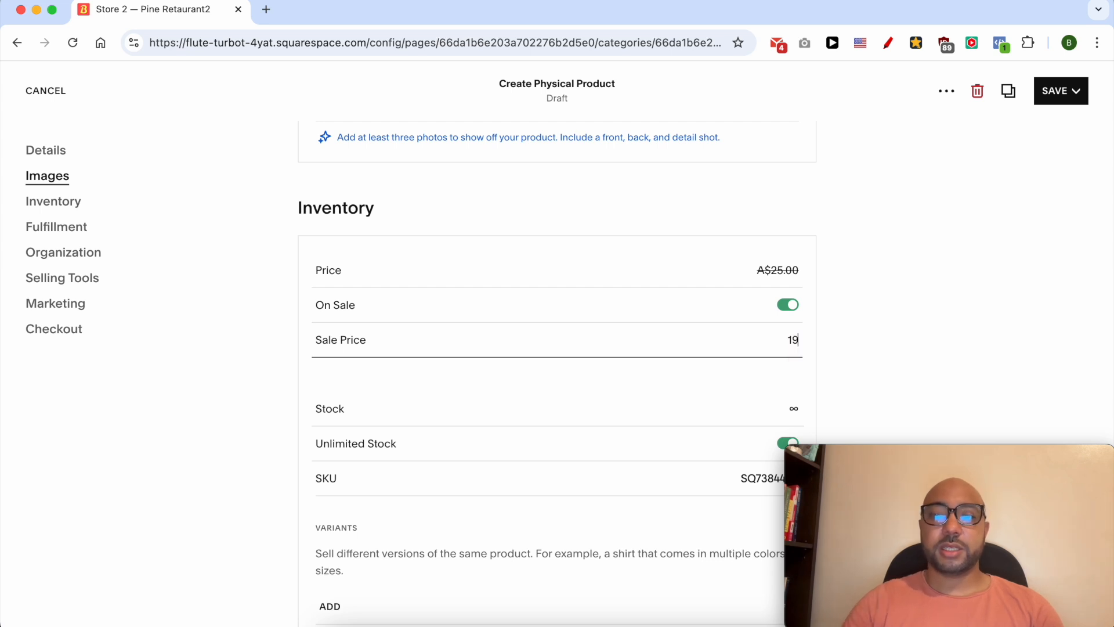
click(894, 328)
Step: Turn off unlimited stock for the T-shirt and set its stock to 100
scroll(816, 345, down, 3)
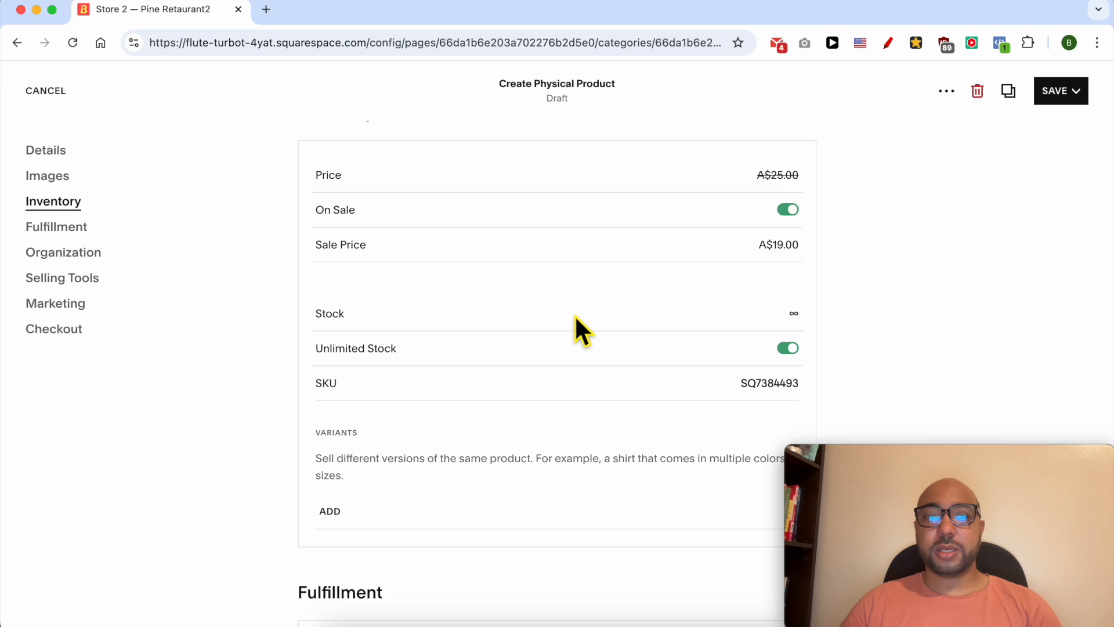
double_click(336, 309)
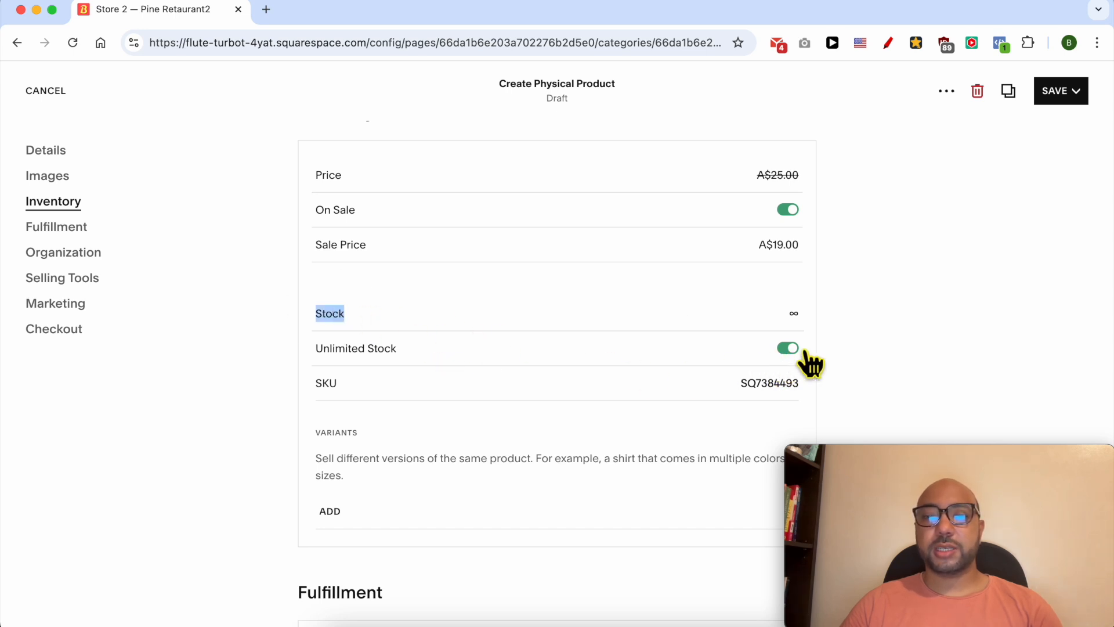
triple_click(390, 351)
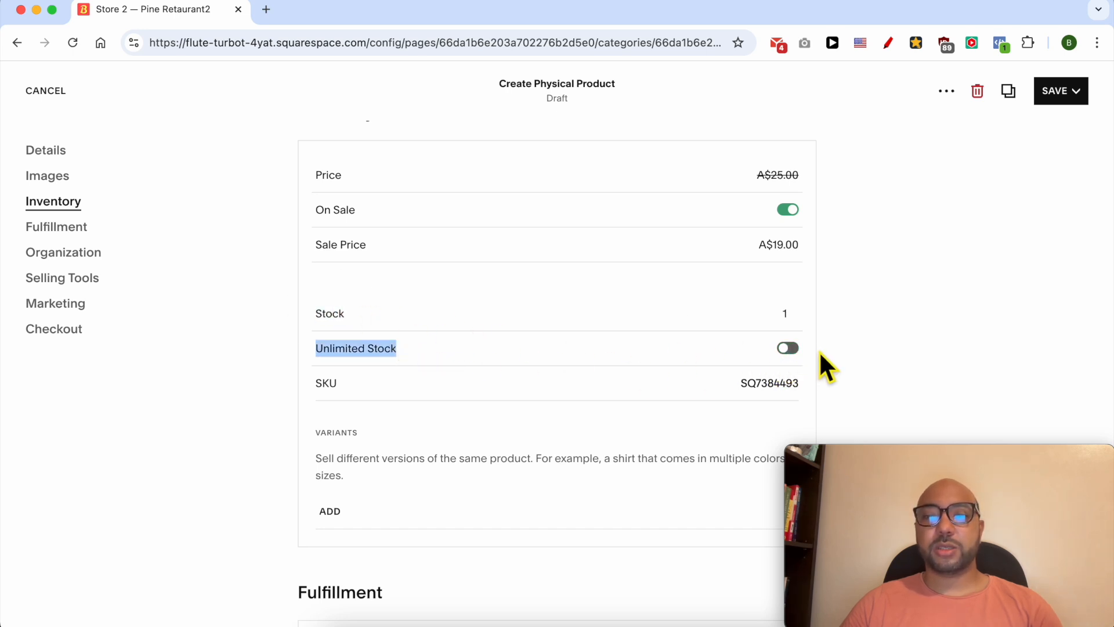
click(792, 326)
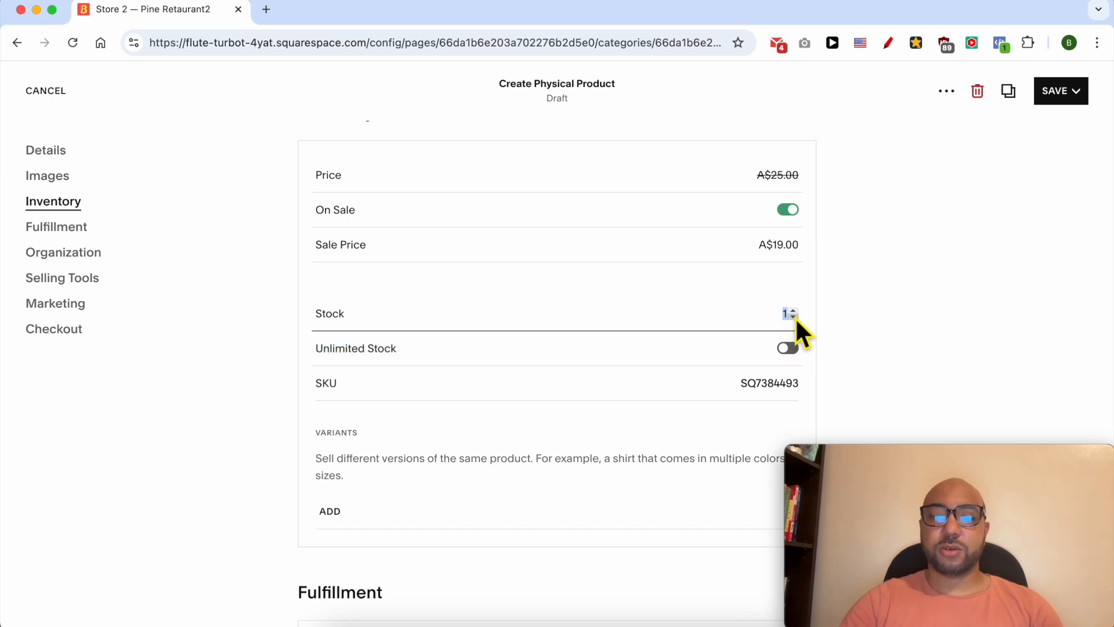
text(100)
click(883, 315)
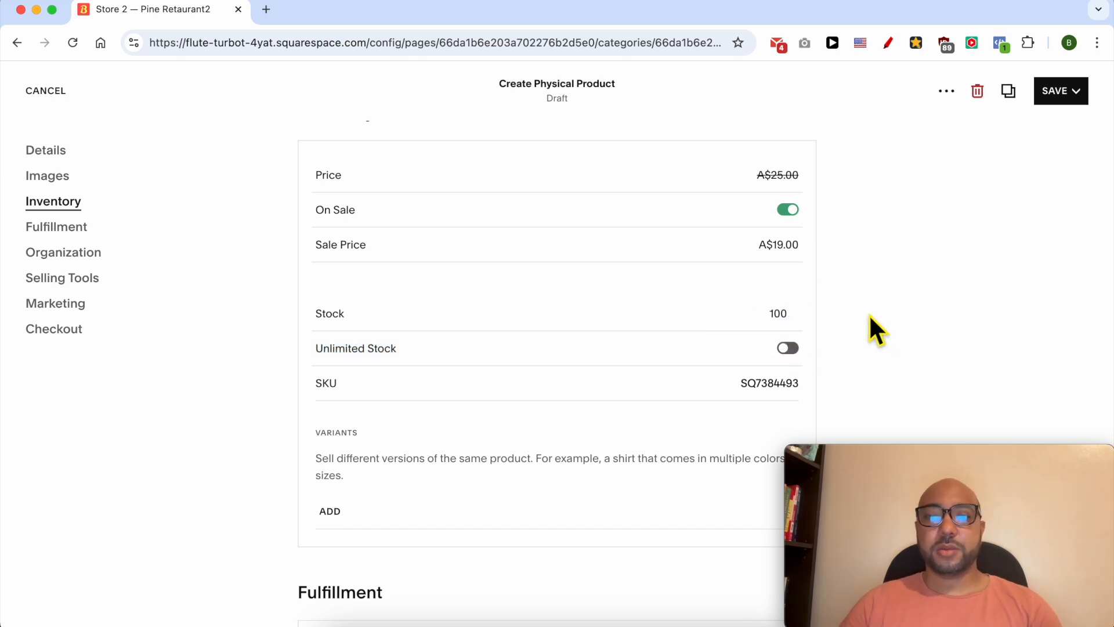
Step: Start adding variant options to the T-shirt
scroll(751, 329, down, 2)
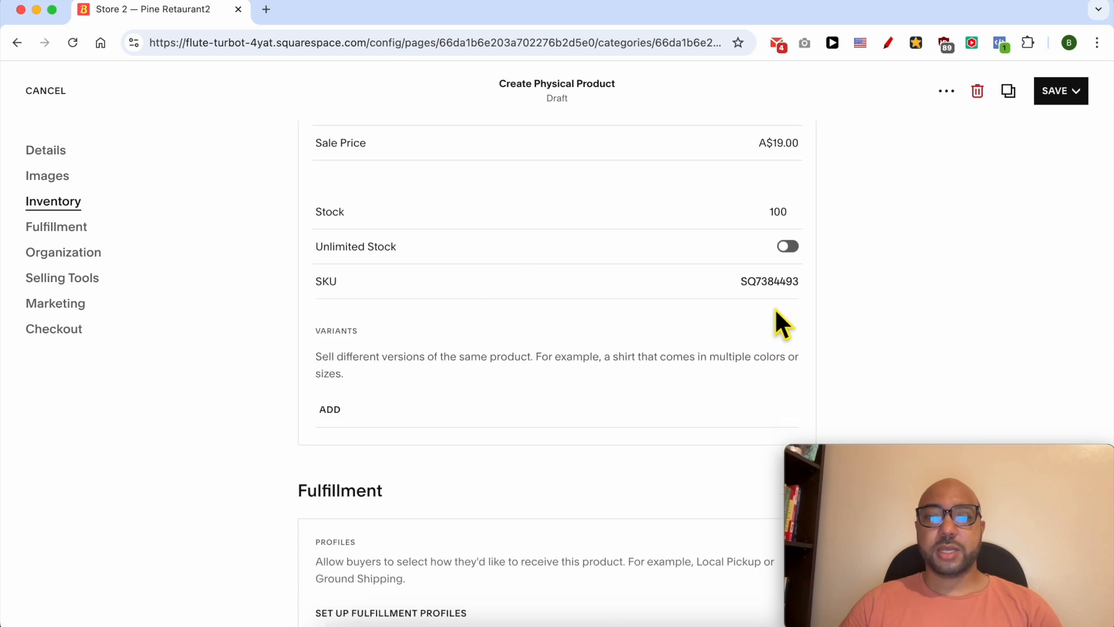
click(336, 292)
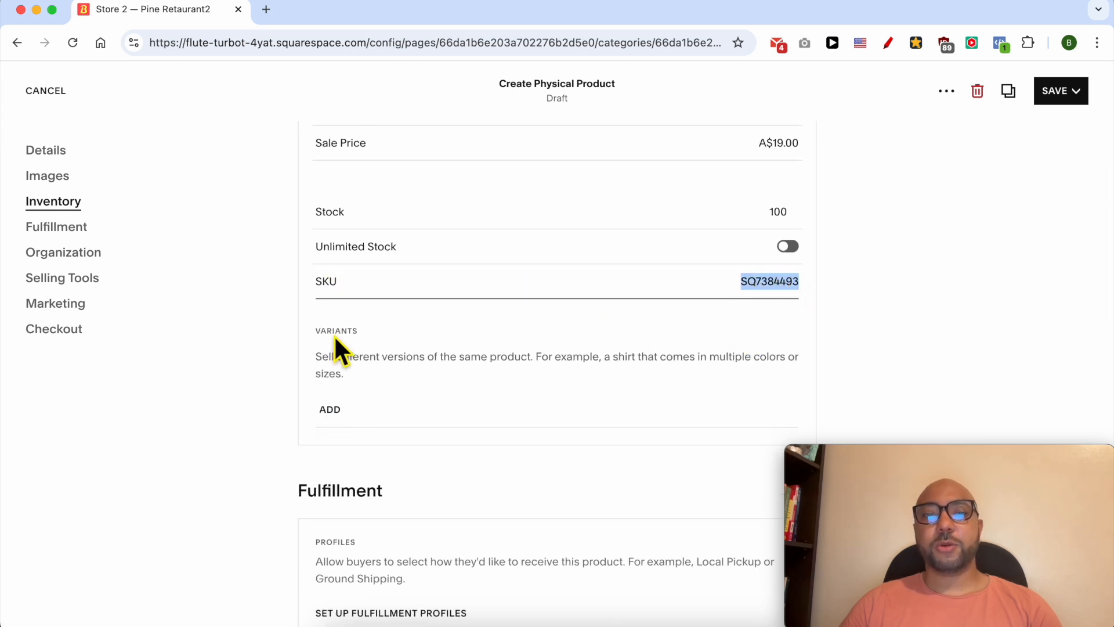
click(330, 409)
click(290, 340)
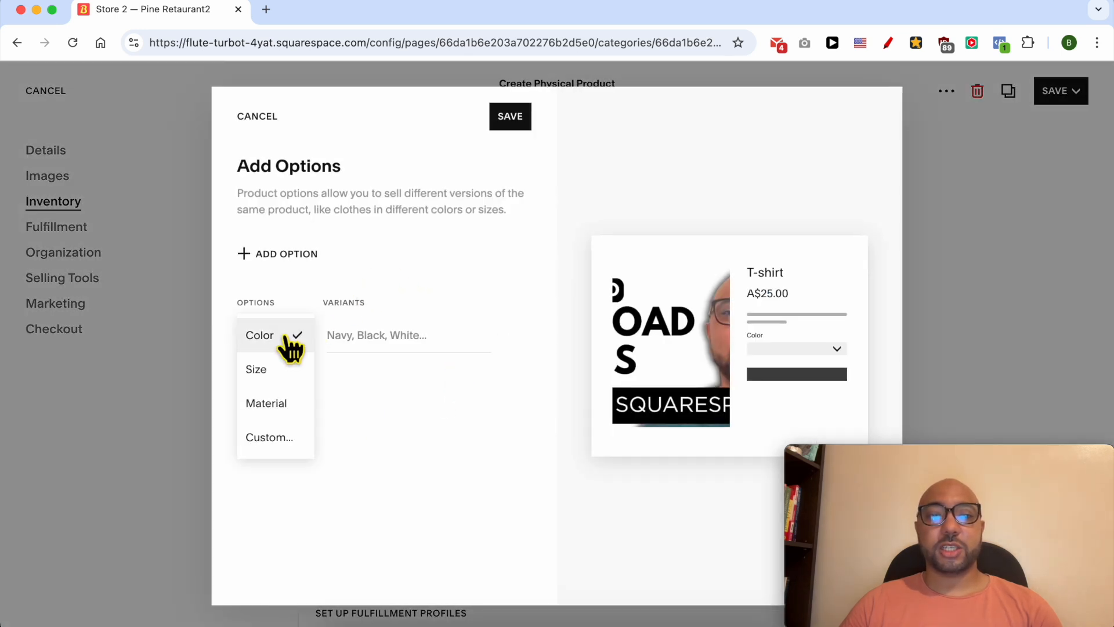
click(287, 374)
click(299, 345)
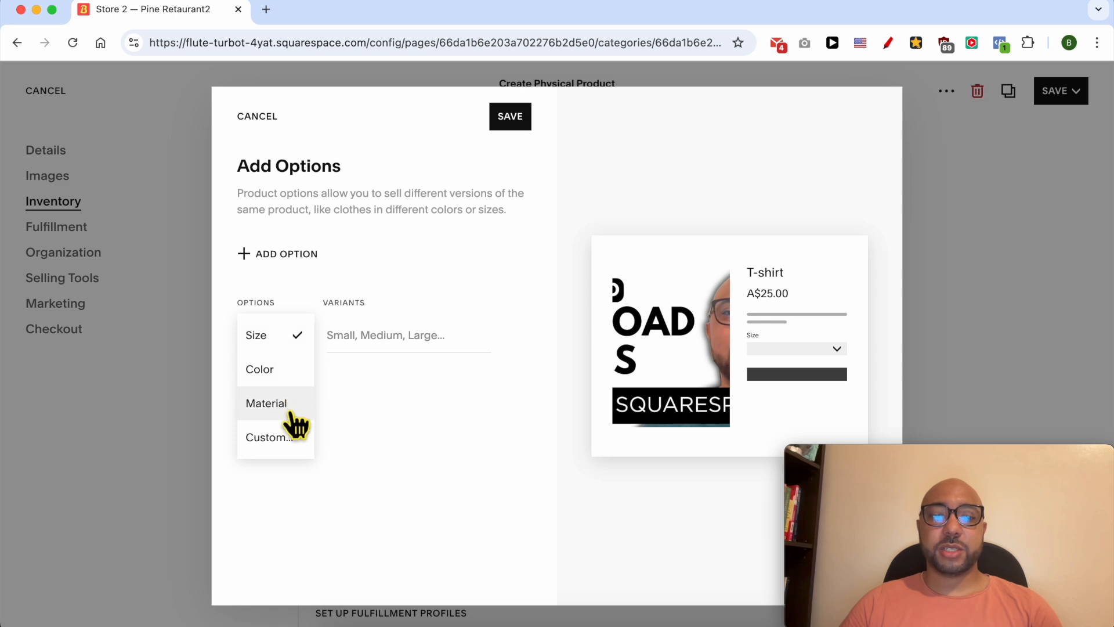
click(279, 442)
click(513, 371)
click(556, 365)
click(505, 334)
click(554, 364)
Step: Add a Size option with the variants Small, Medium and XL, and save the options
click(286, 256)
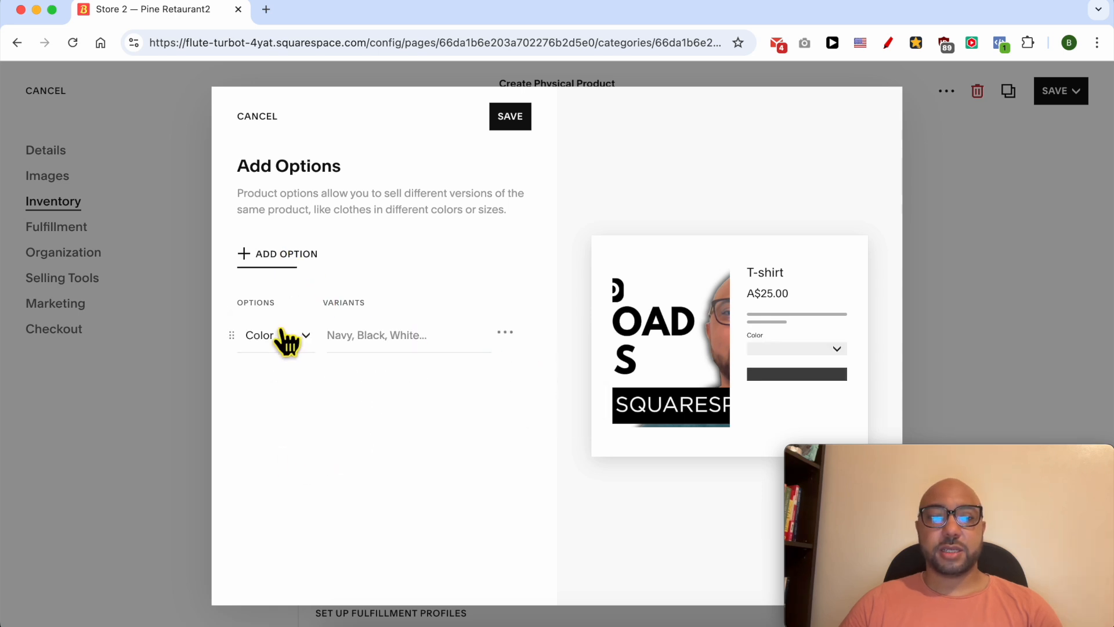
click(284, 338)
click(281, 369)
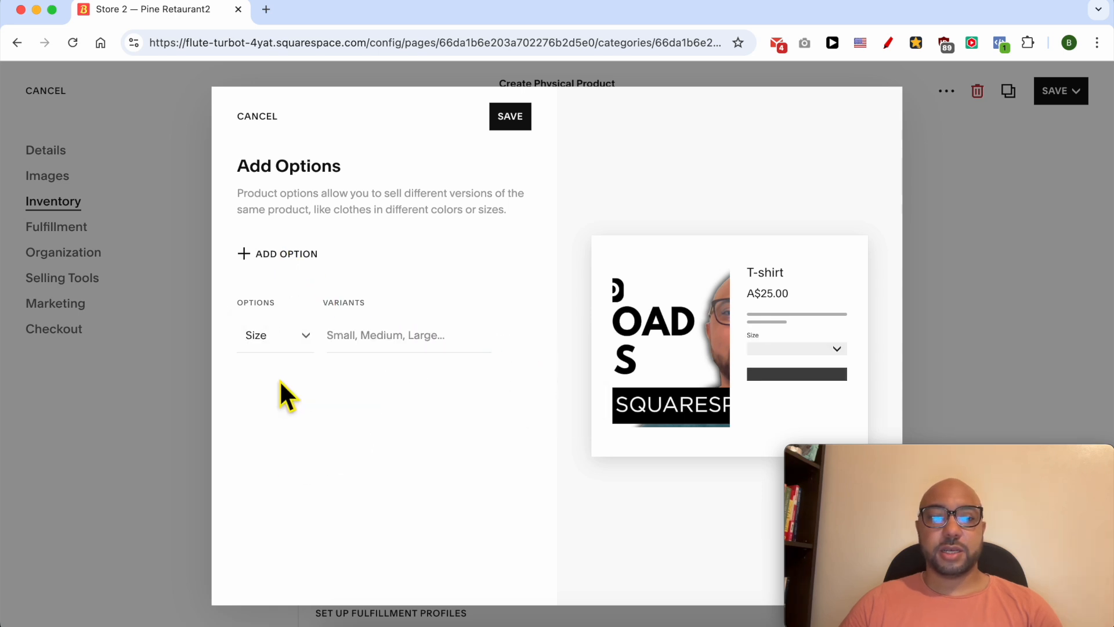
click(424, 345)
text(Small)
key(Return)
text(Medium)
key(Return)
text(XL)
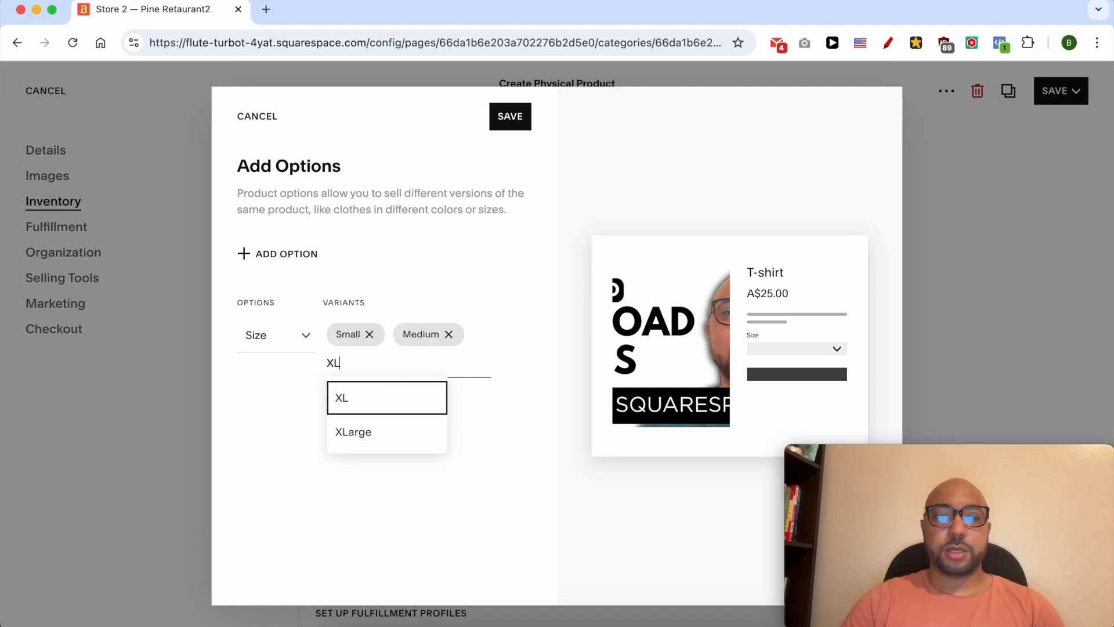
key(Return)
click(515, 119)
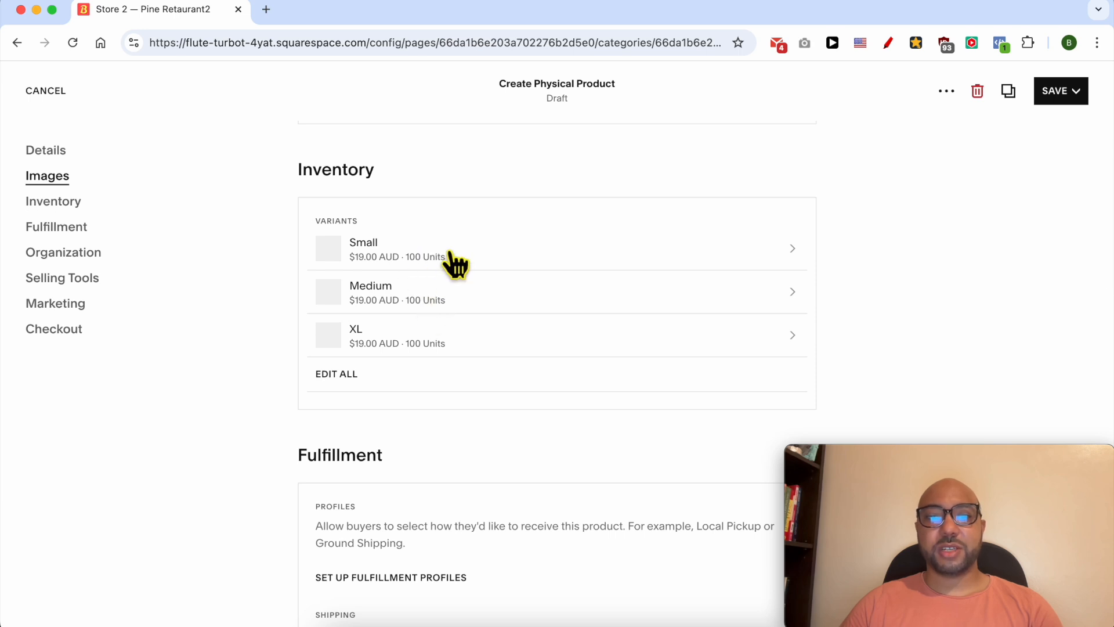
Step: Set the stock of the Small, Medium and XL variants to 50 each and return to the product details
click(734, 267)
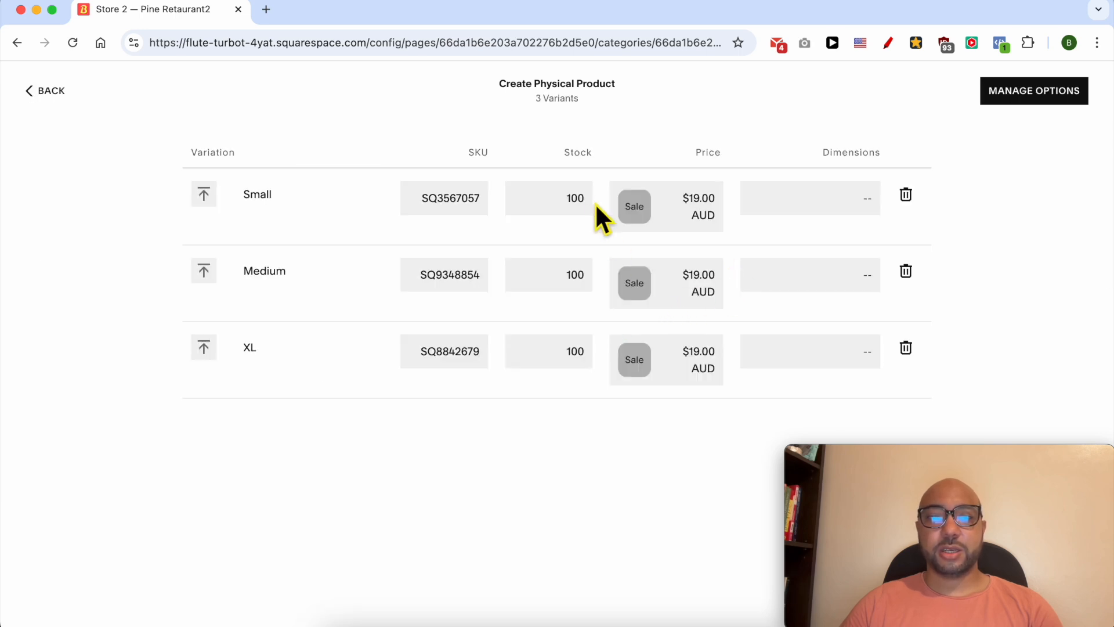
click(555, 209)
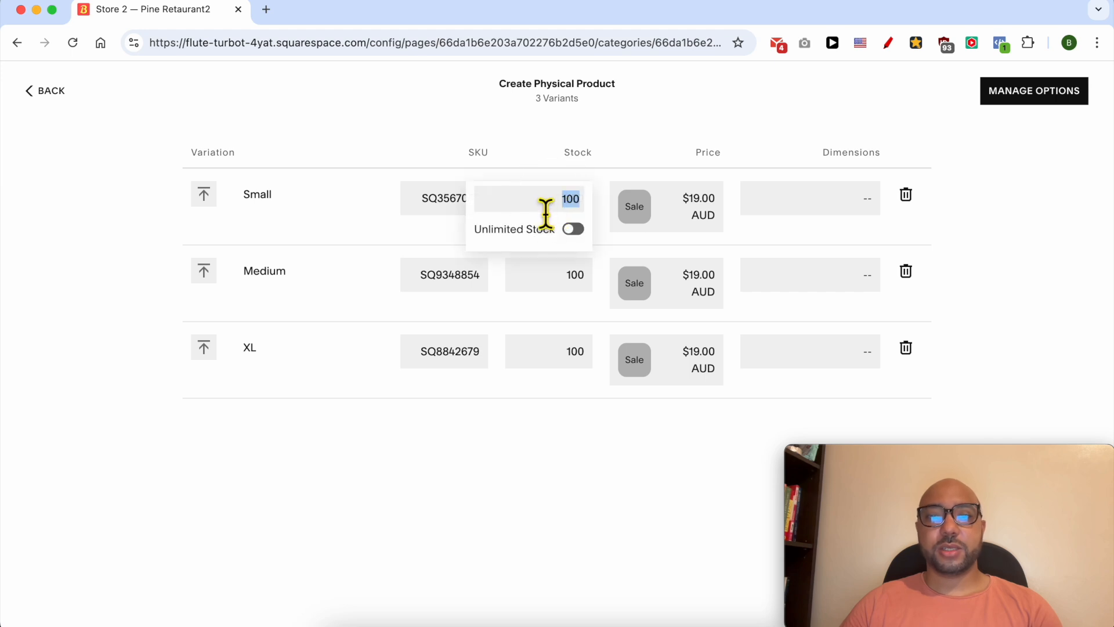
text(50)
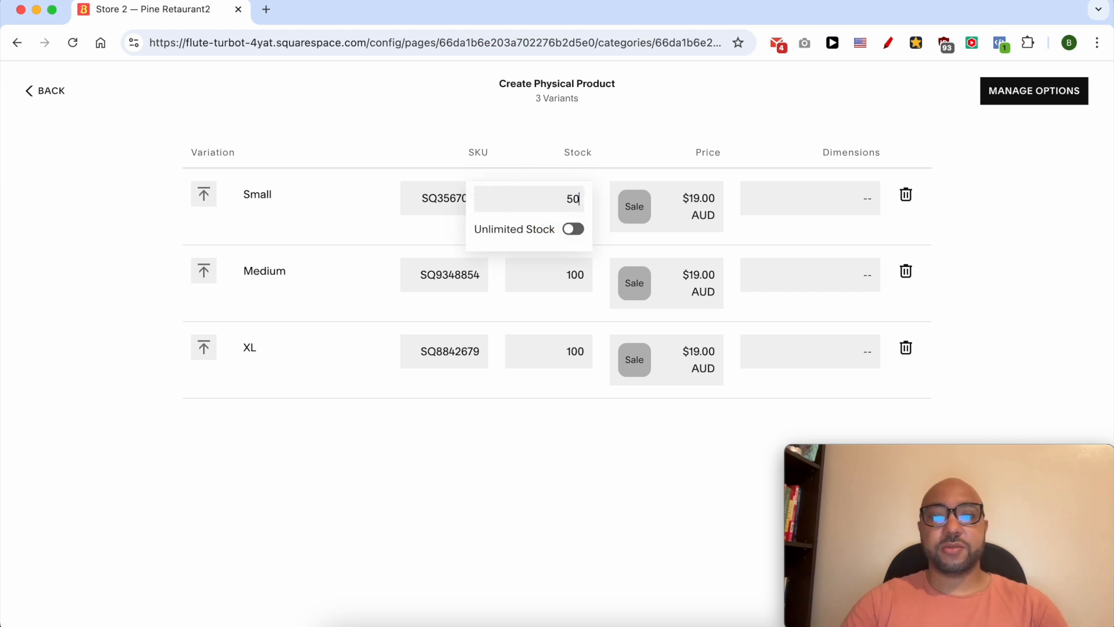
click(555, 271)
text(5)
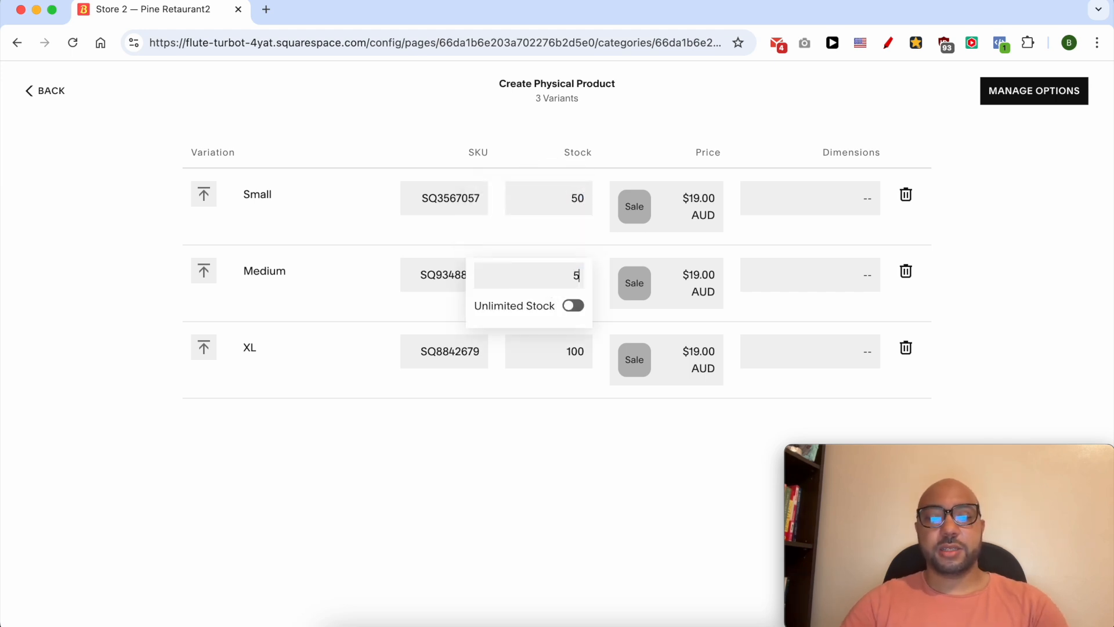
text(0)
click(551, 354)
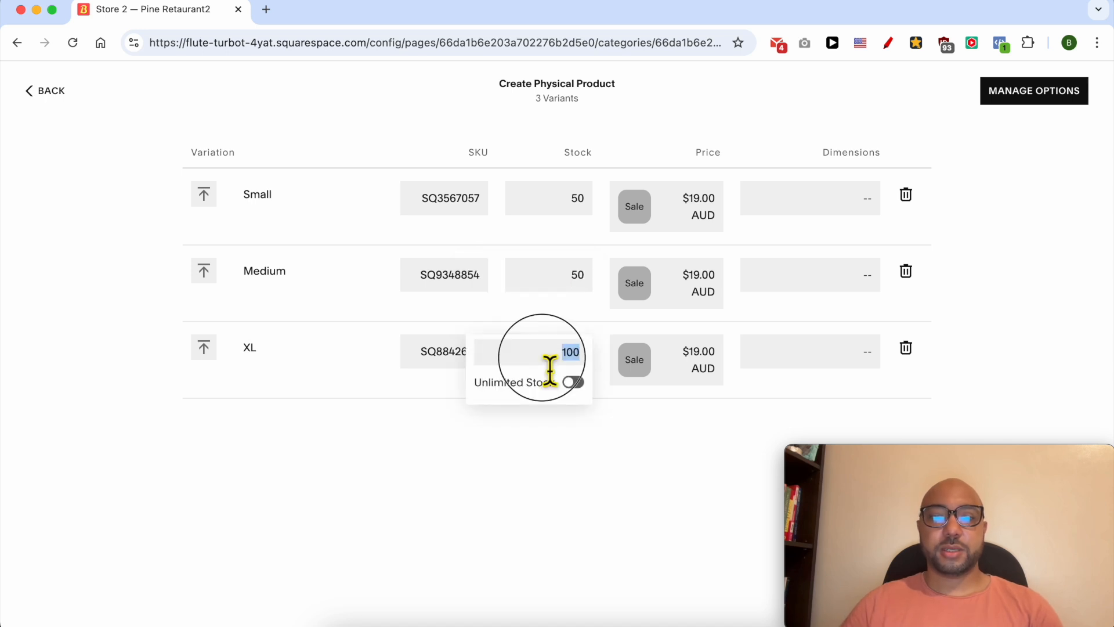
text(50)
click(500, 422)
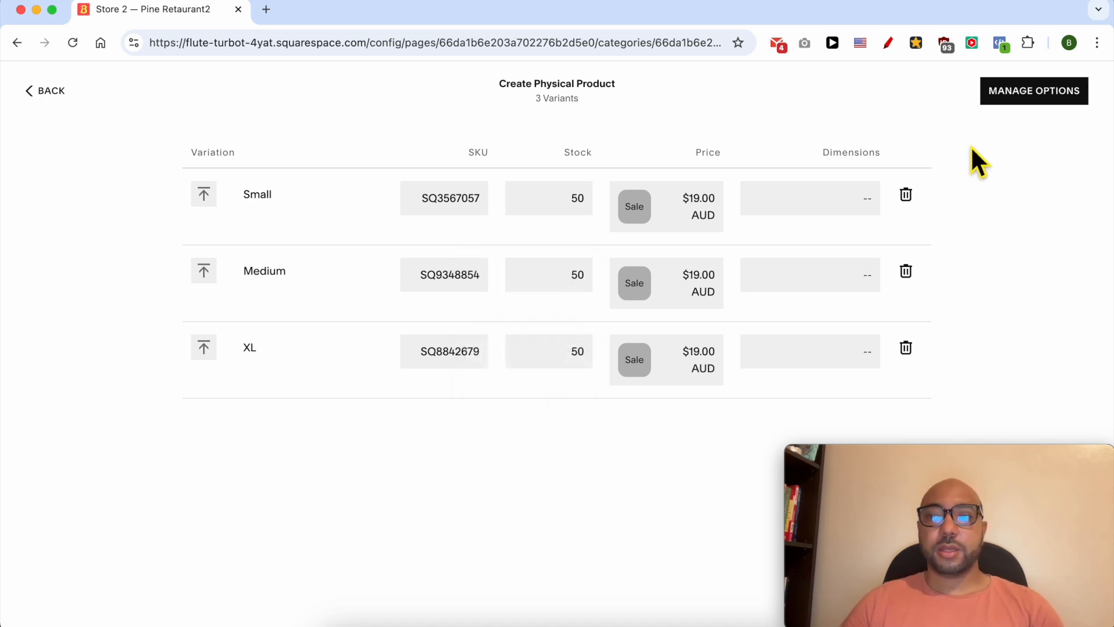
click(45, 99)
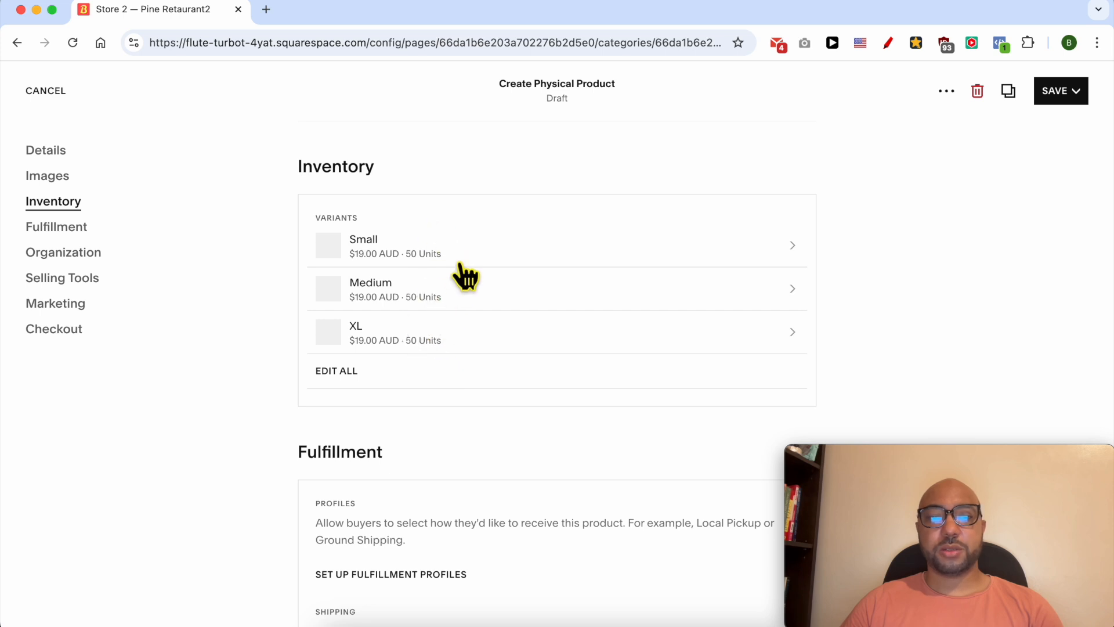
Step: Create a category named "Category1" and assign the T-shirt to it
scroll(521, 385, down, 5)
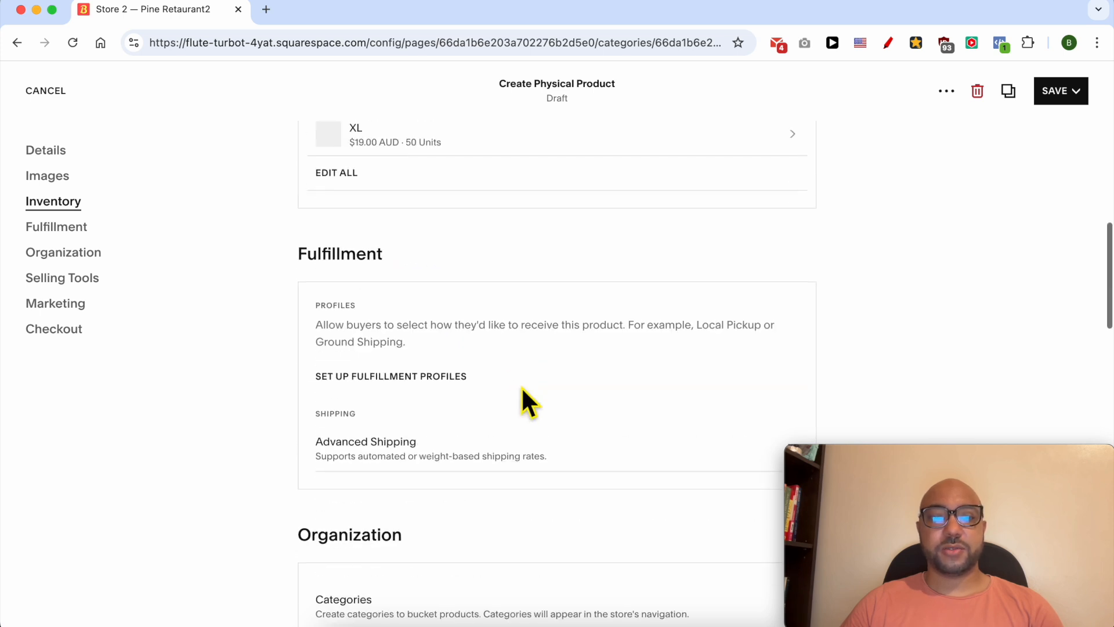
scroll(433, 247, down, 5)
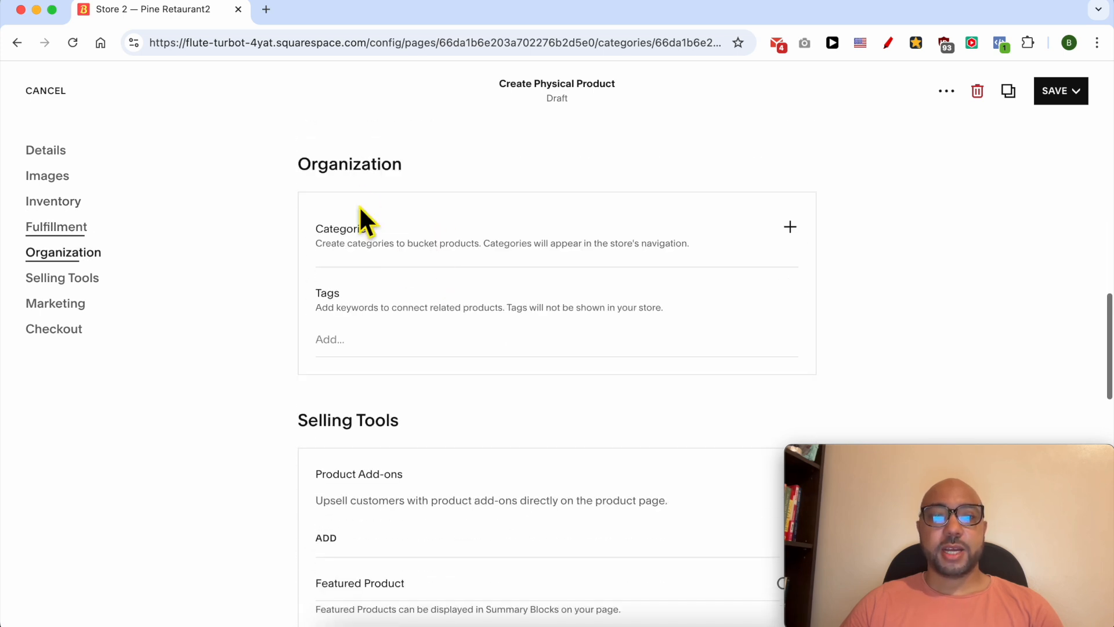
double_click(363, 165)
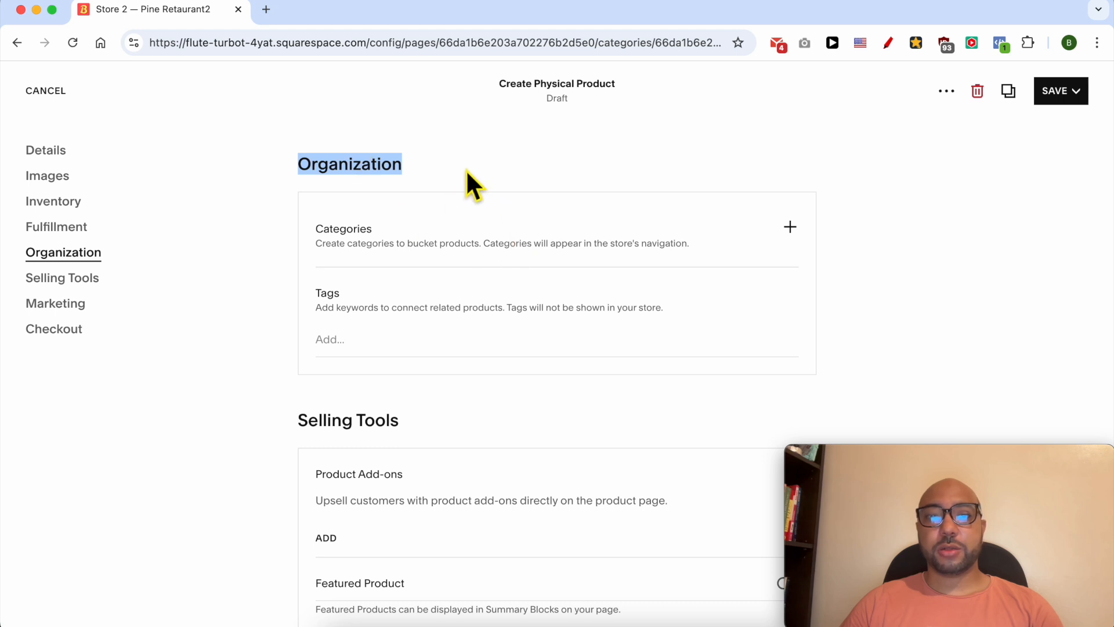
click(465, 187)
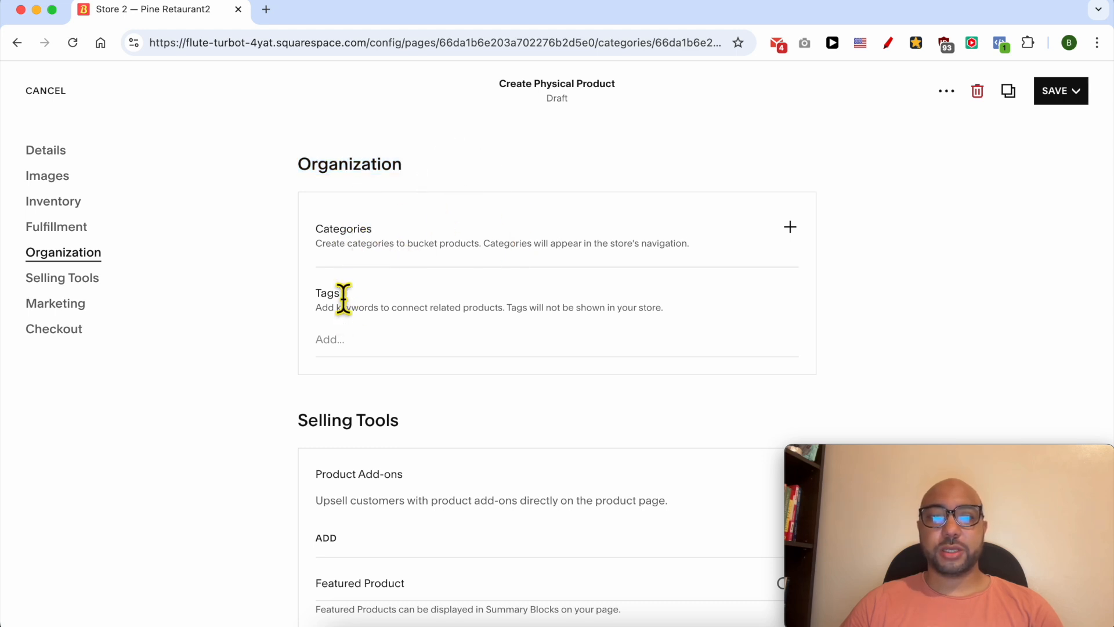
click(791, 226)
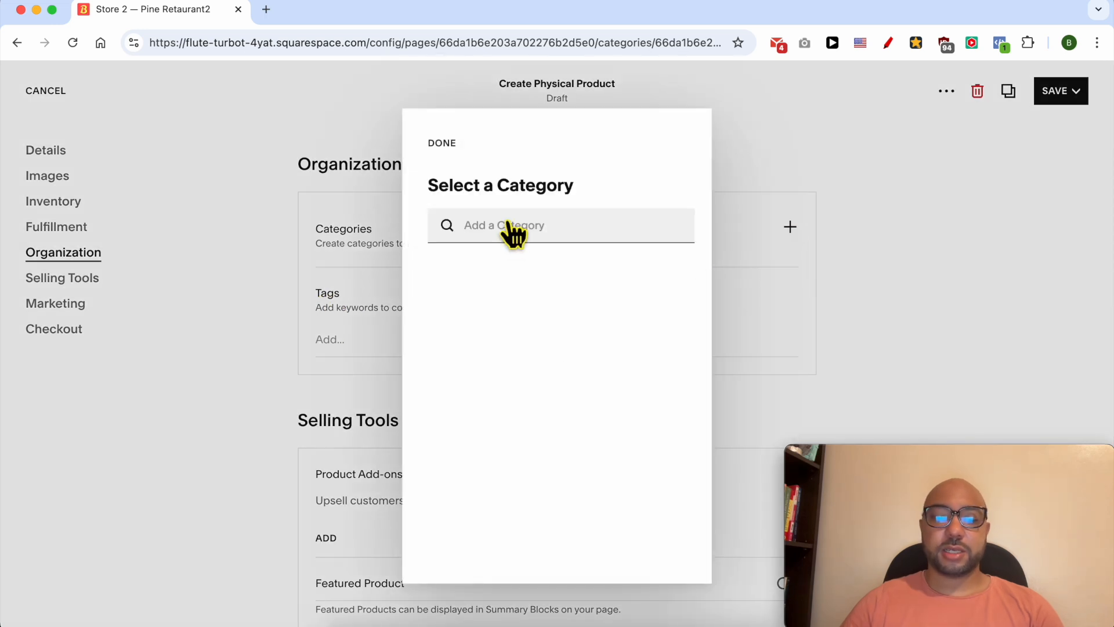
text(Category1)
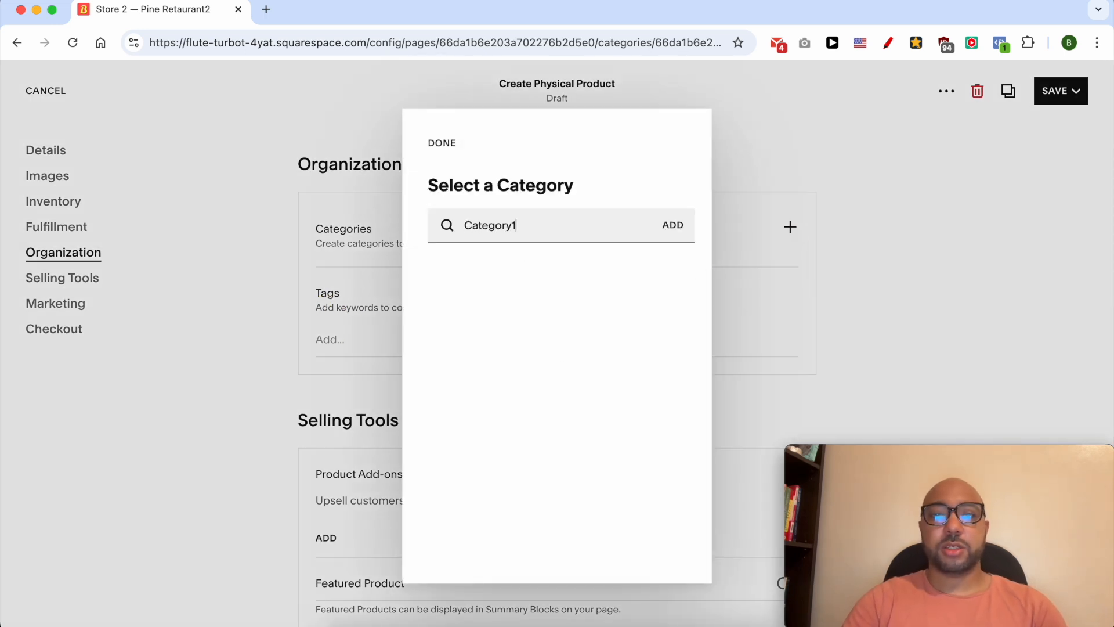
click(673, 225)
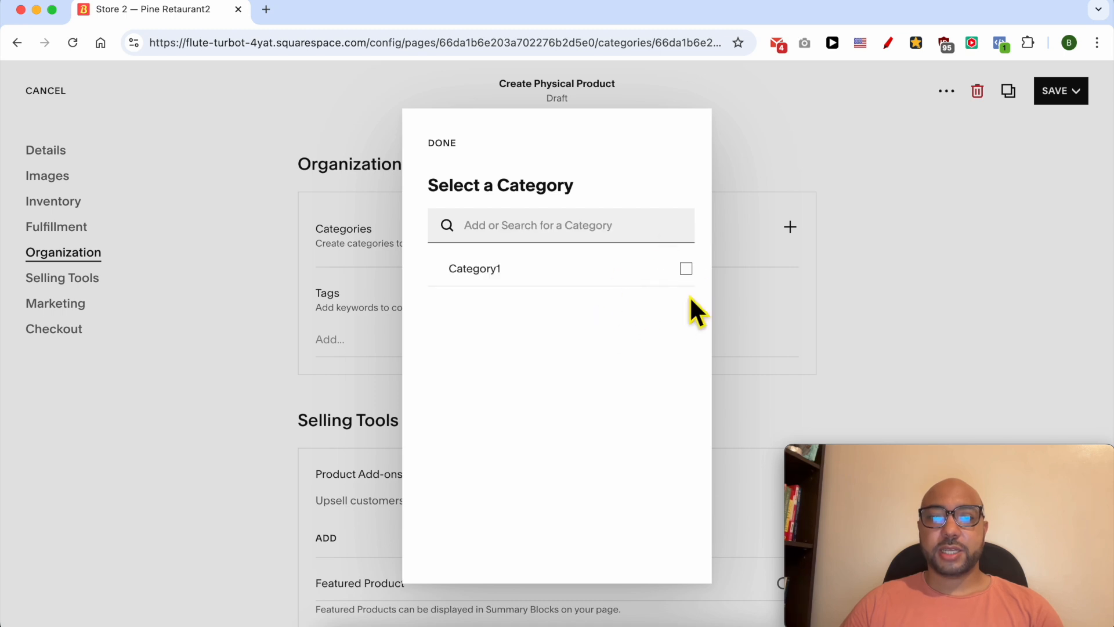
click(686, 269)
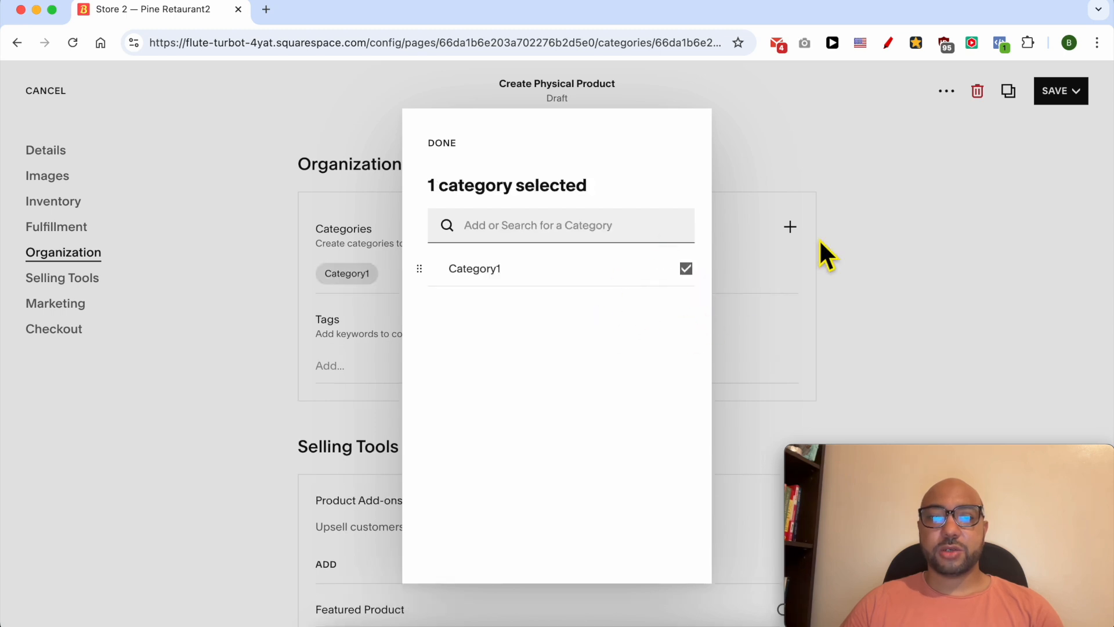
click(449, 146)
click(399, 372)
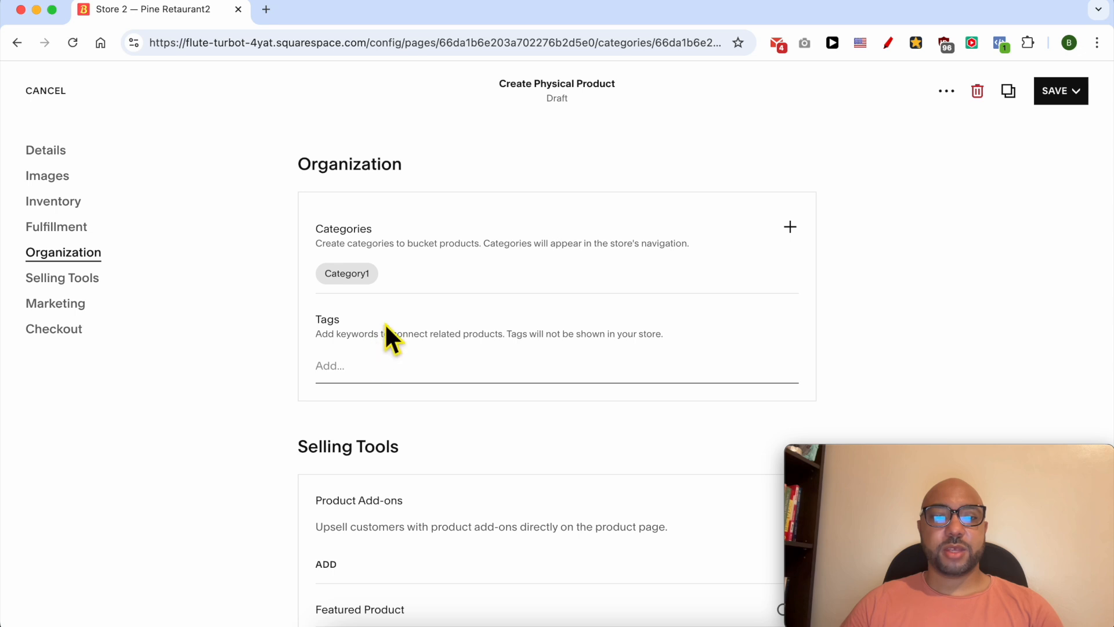
scroll(434, 409, down, 5)
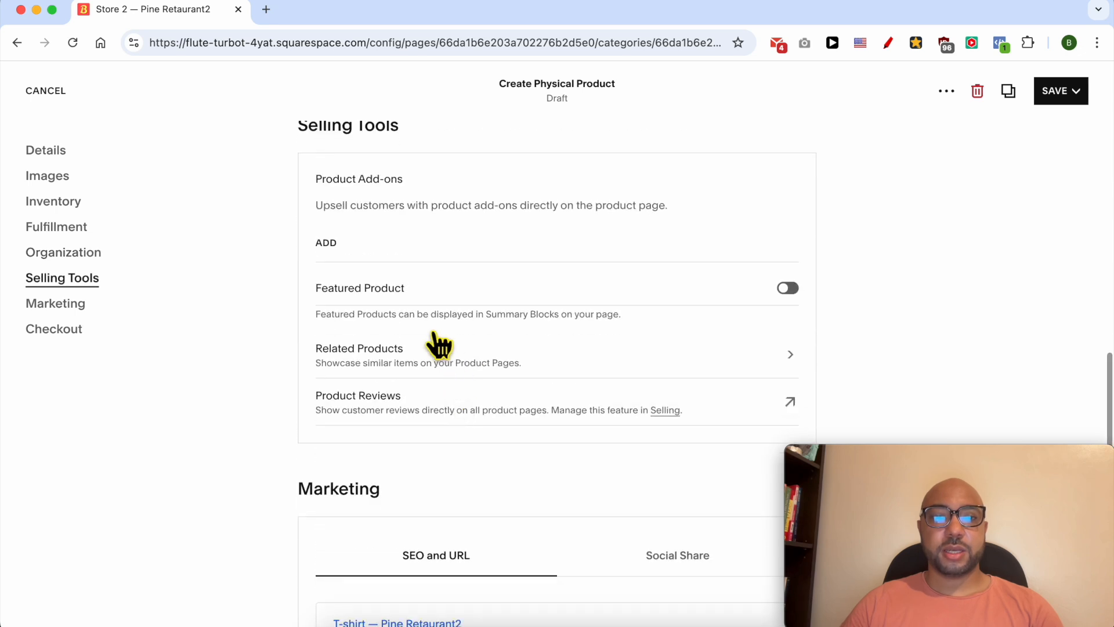
Step: Mark the T-shirt as a Featured Product in its selling tools
scroll(435, 333, up, 1)
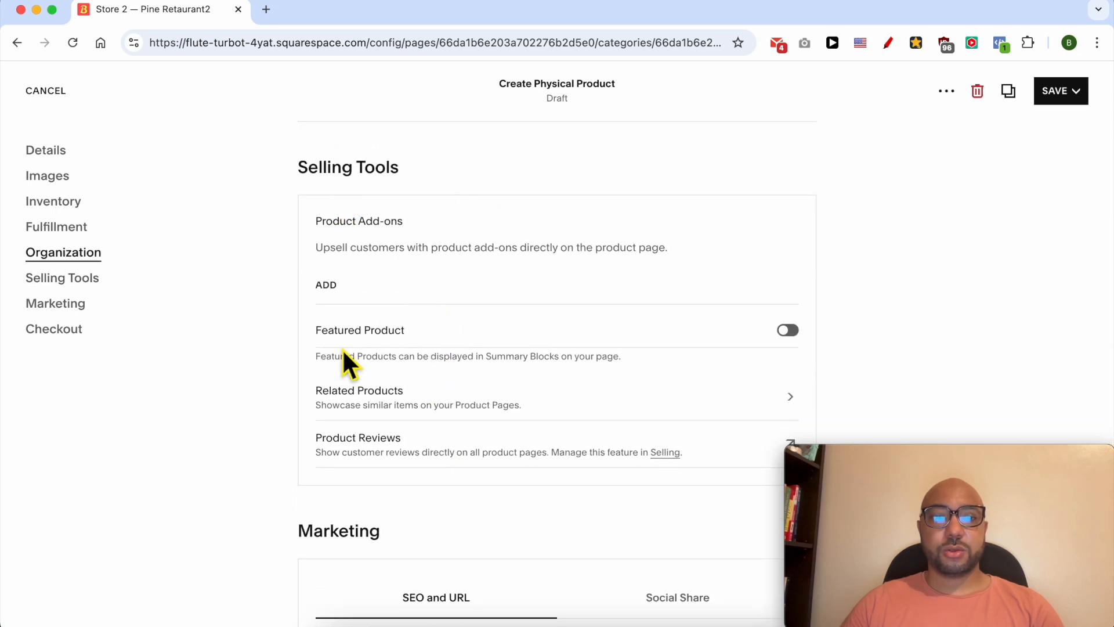
click(787, 332)
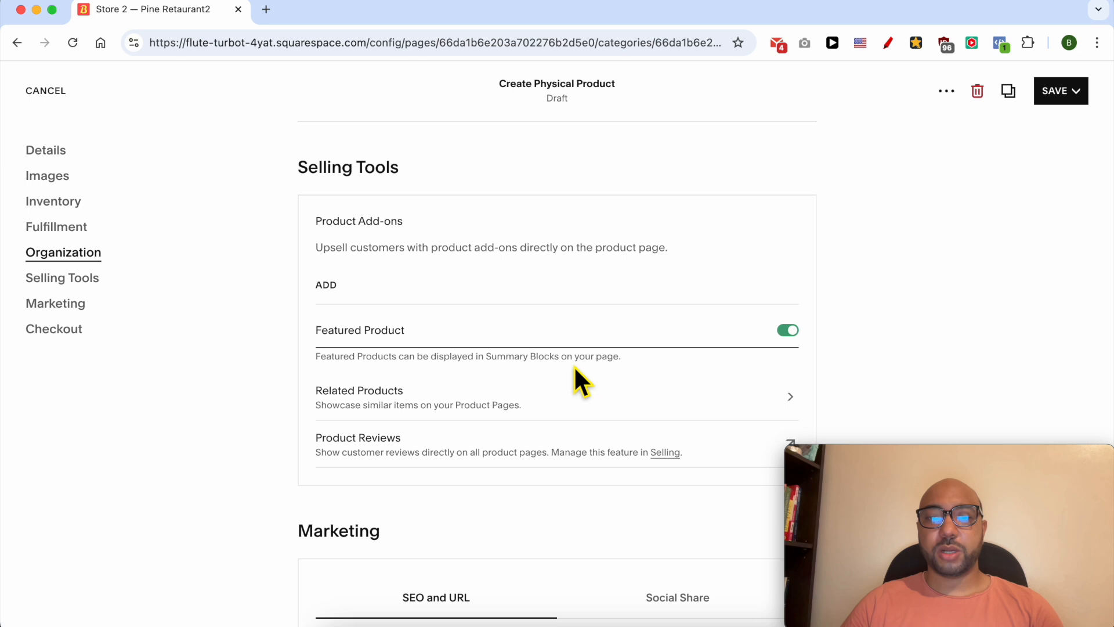
scroll(618, 372, down, 3)
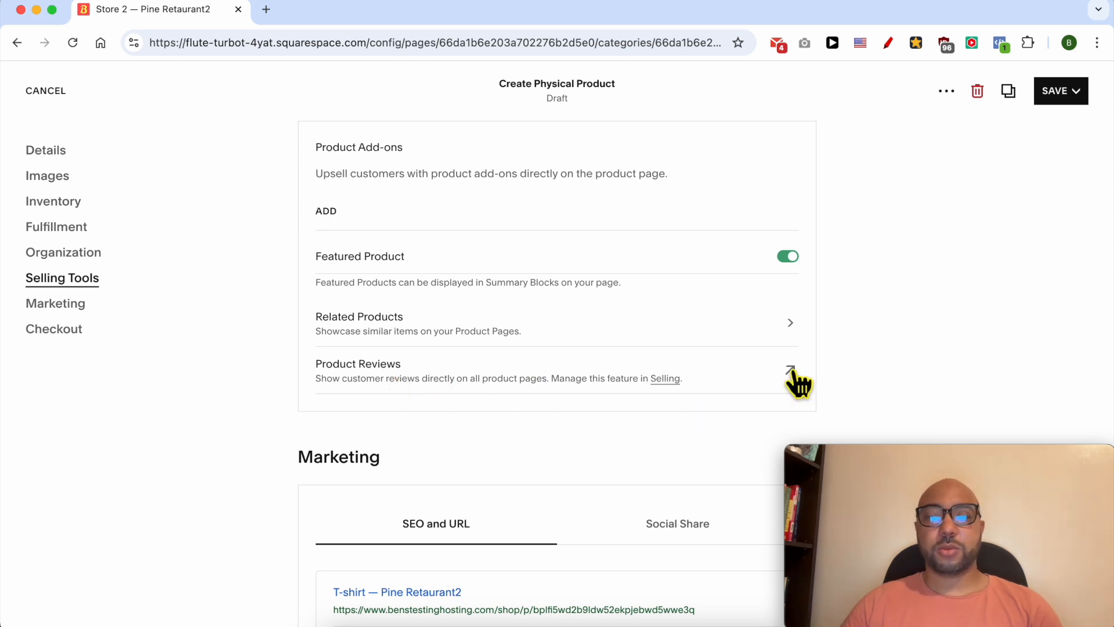
Step: Set the T-shirt's SEO URL slug to "best-tshirt" and apply the change
scroll(726, 401, down, 5)
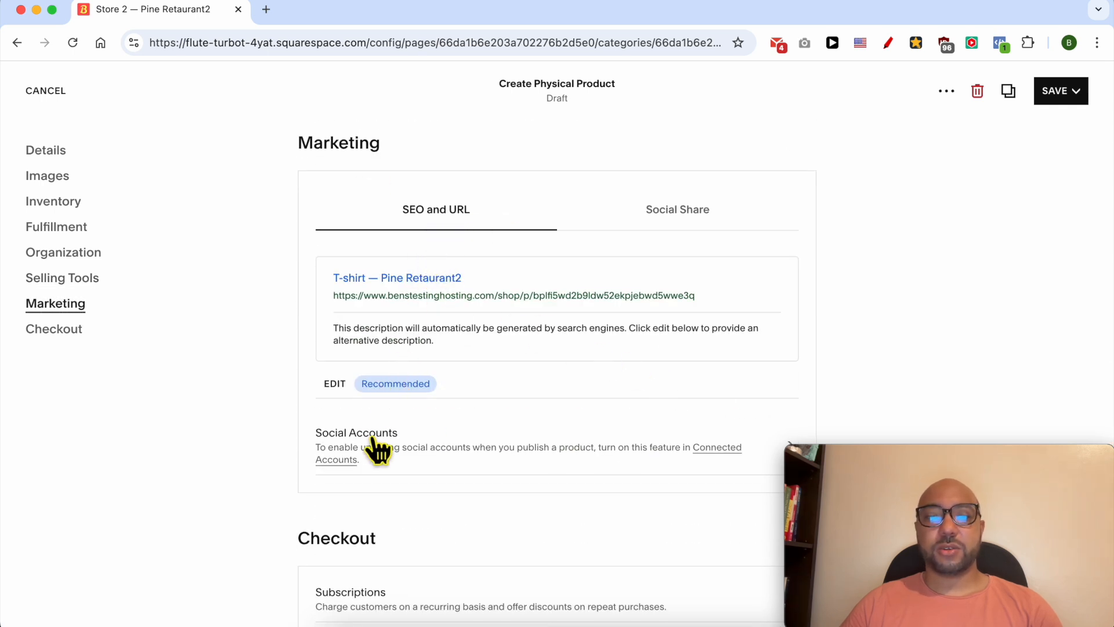
click(336, 384)
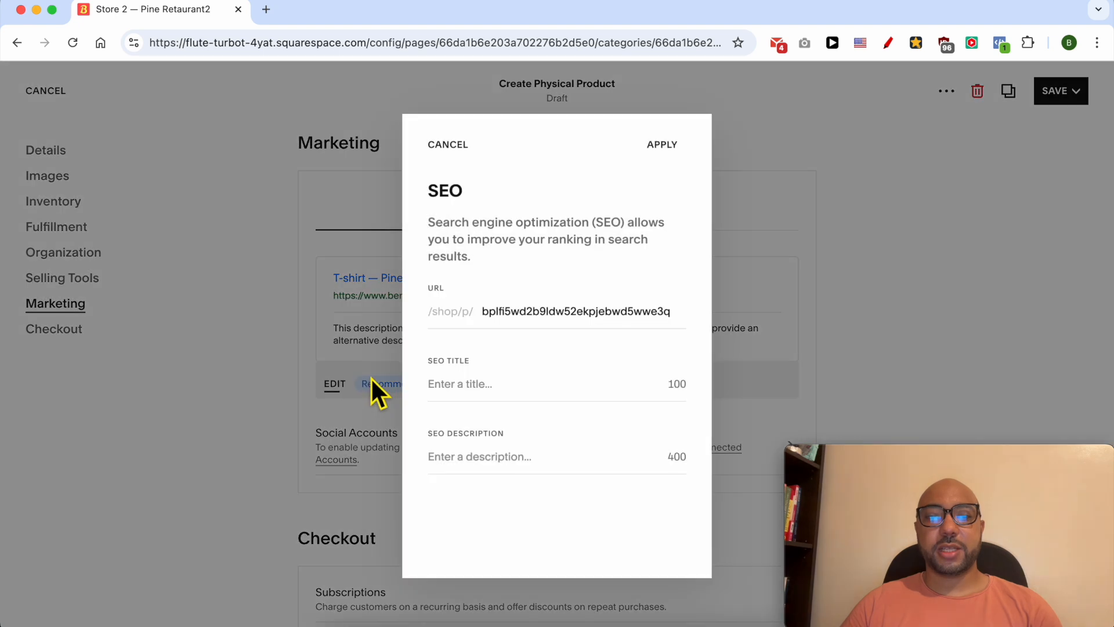
double_click(527, 313)
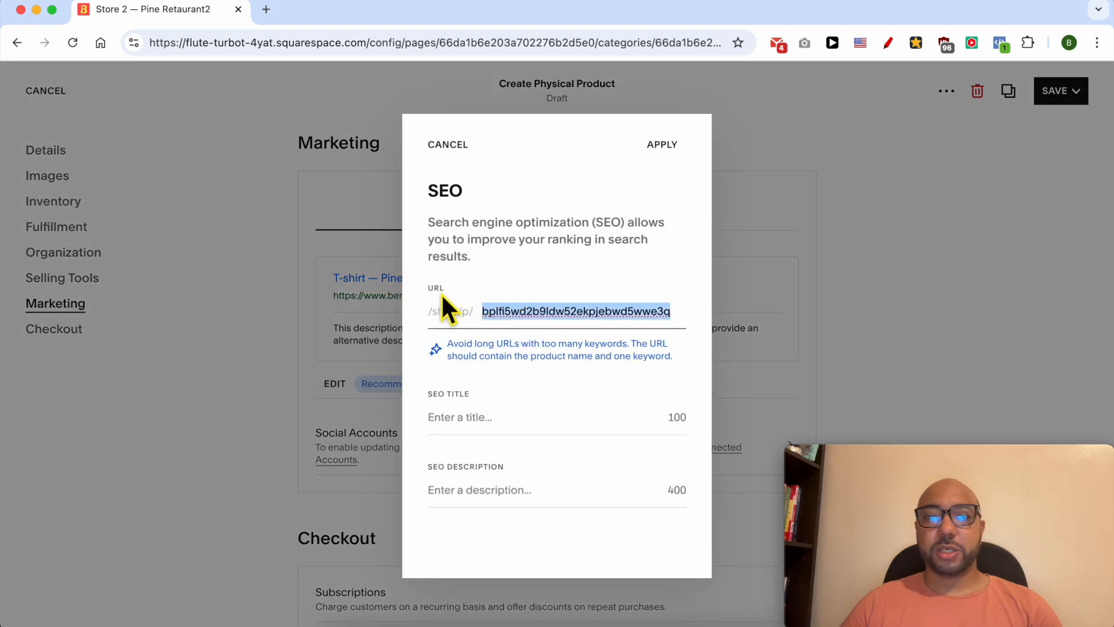
double_click(437, 290)
double_click(542, 313)
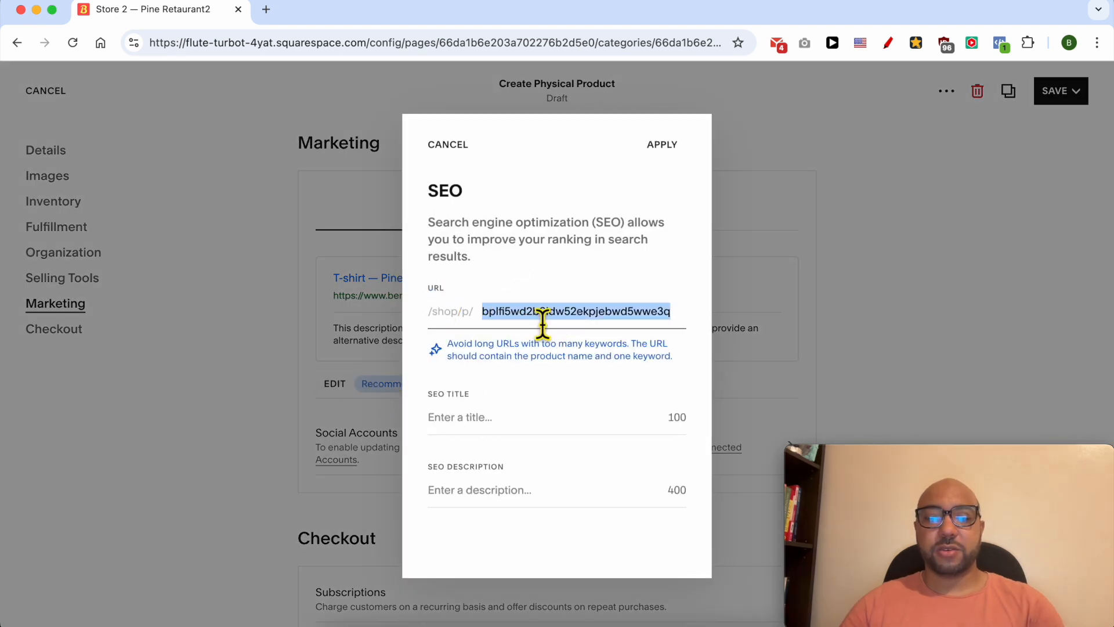
text(t-tshirt)
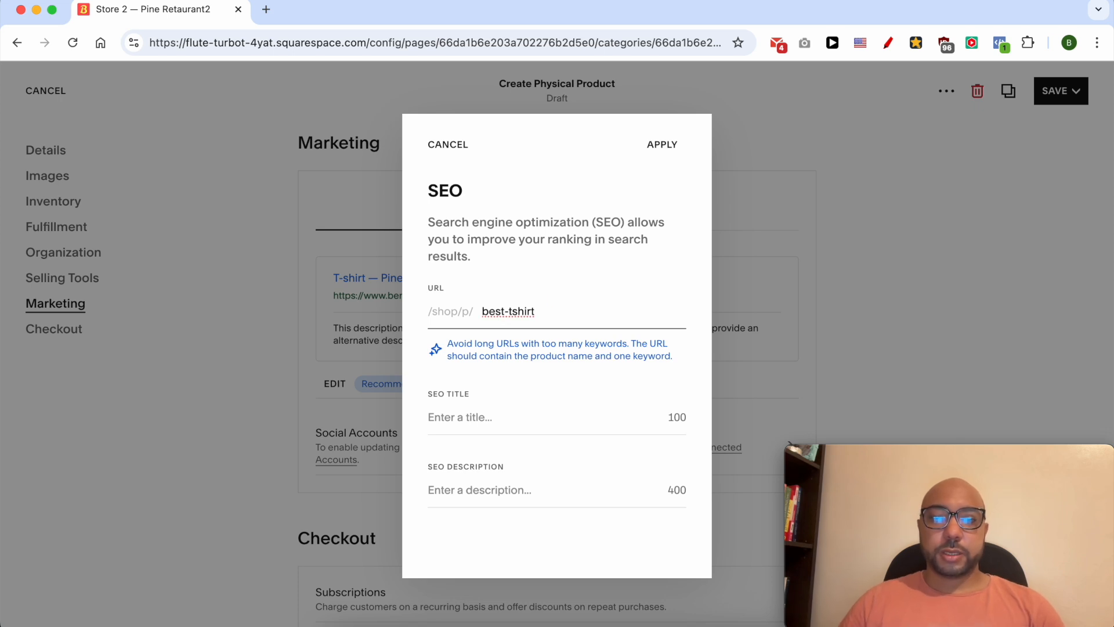
click(587, 428)
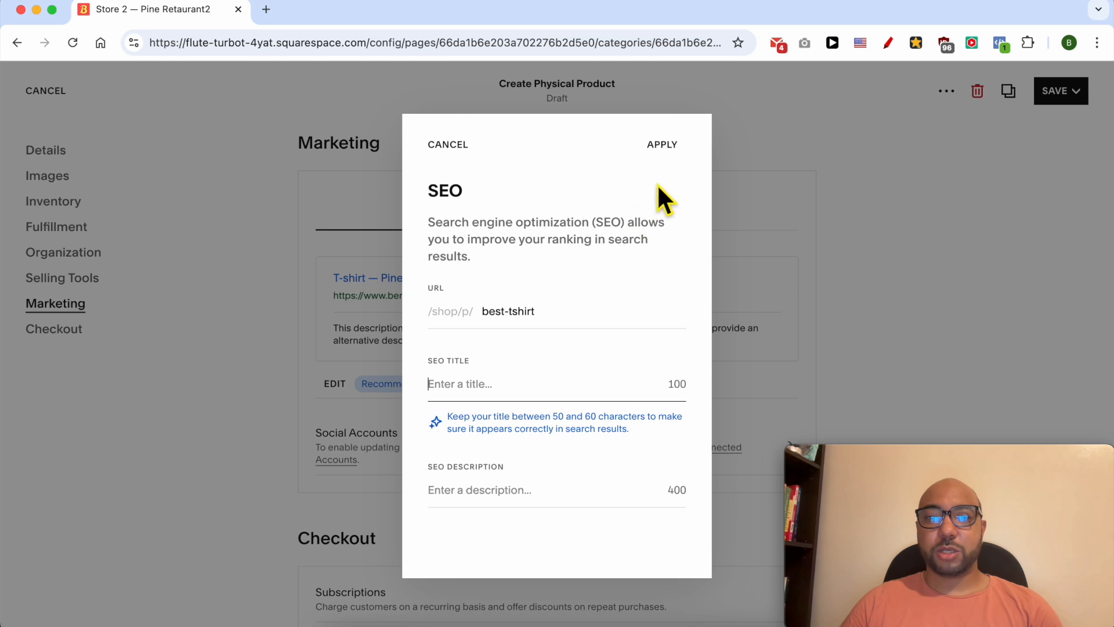
click(660, 146)
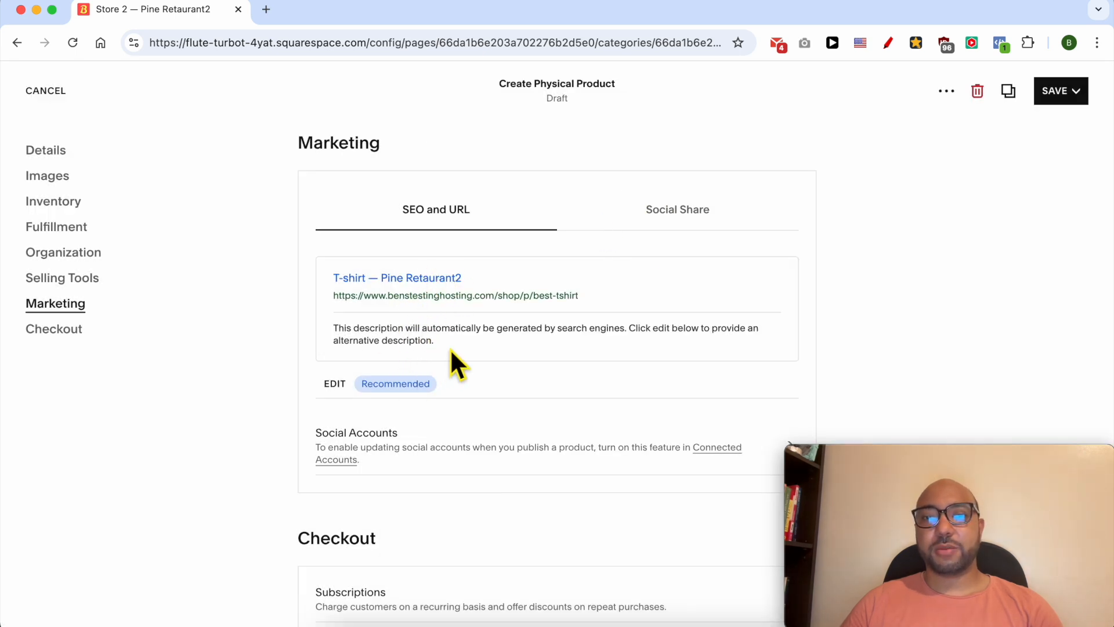
Step: Look at the T-shirt's social share settings for an alternate sharing image, and leave them without changes
click(696, 216)
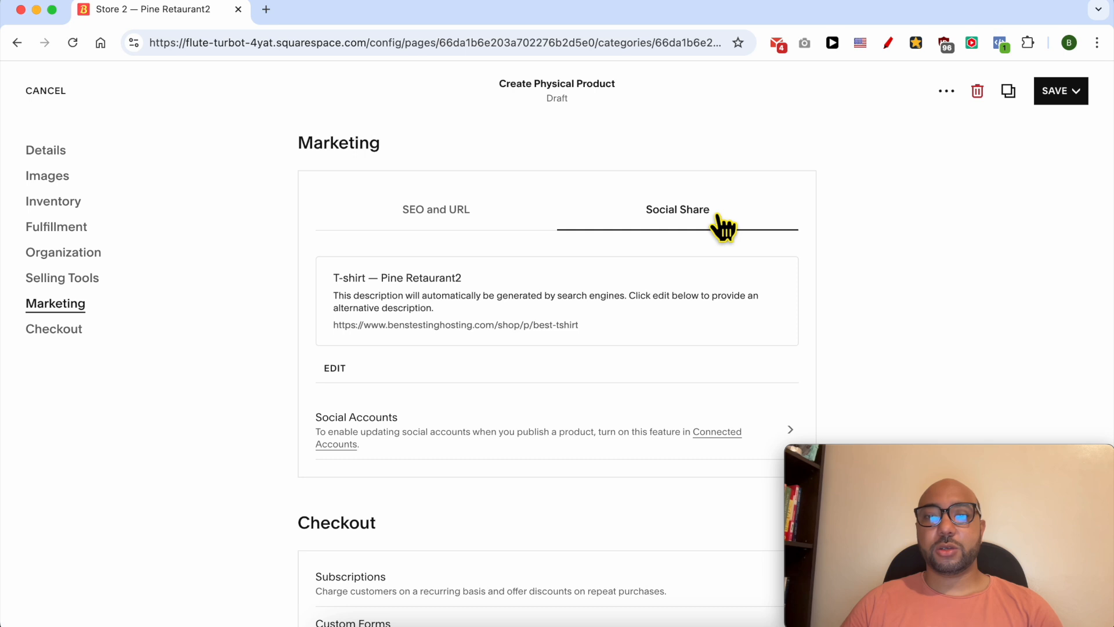
click(335, 369)
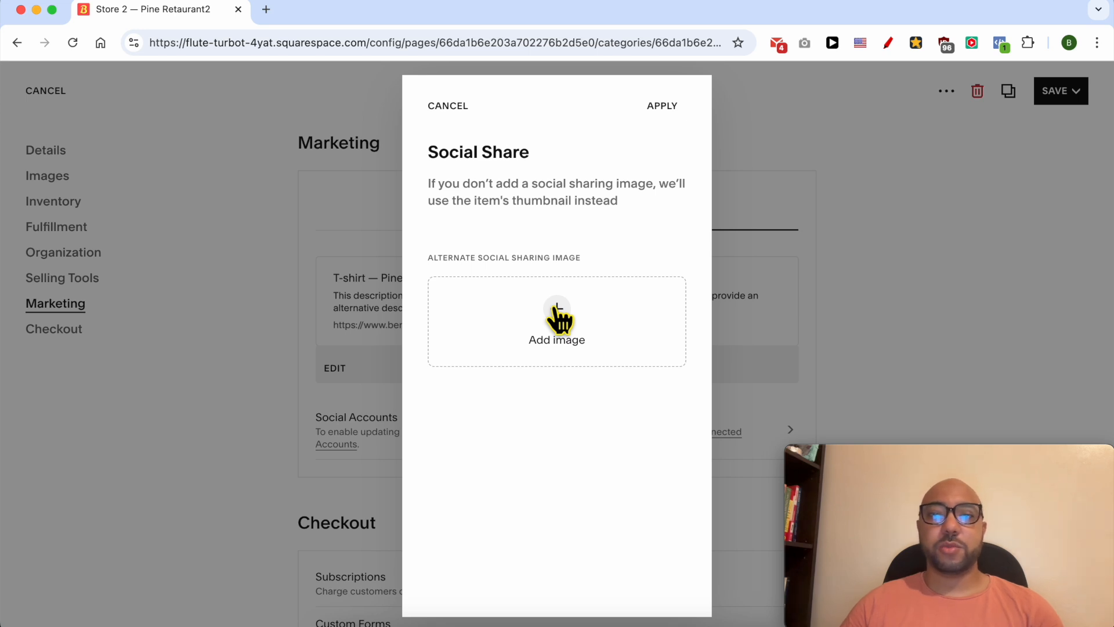
click(454, 106)
Step: Publish the T-shirt product and open the Shop page in the full-window site preview
scroll(438, 461, down, 5)
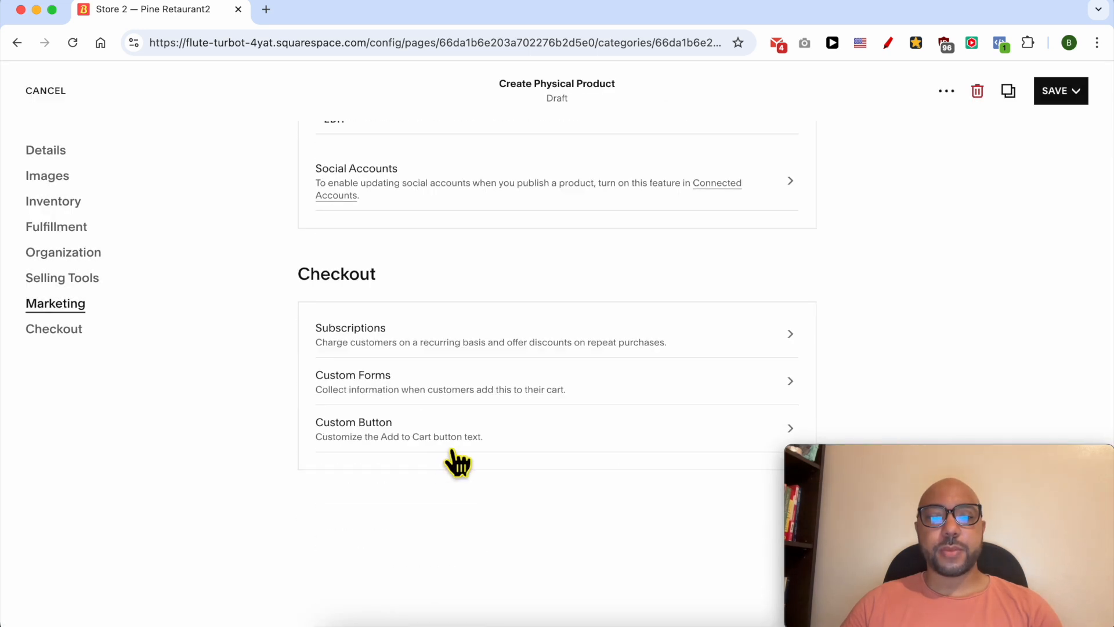
mouse_move(1057, 99)
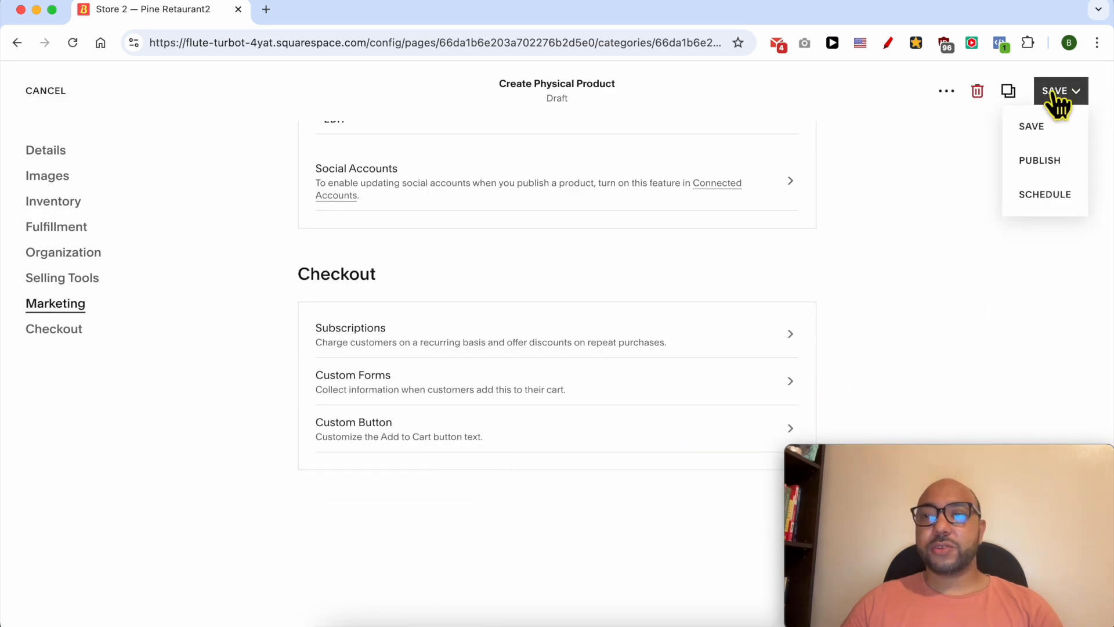
click(1050, 164)
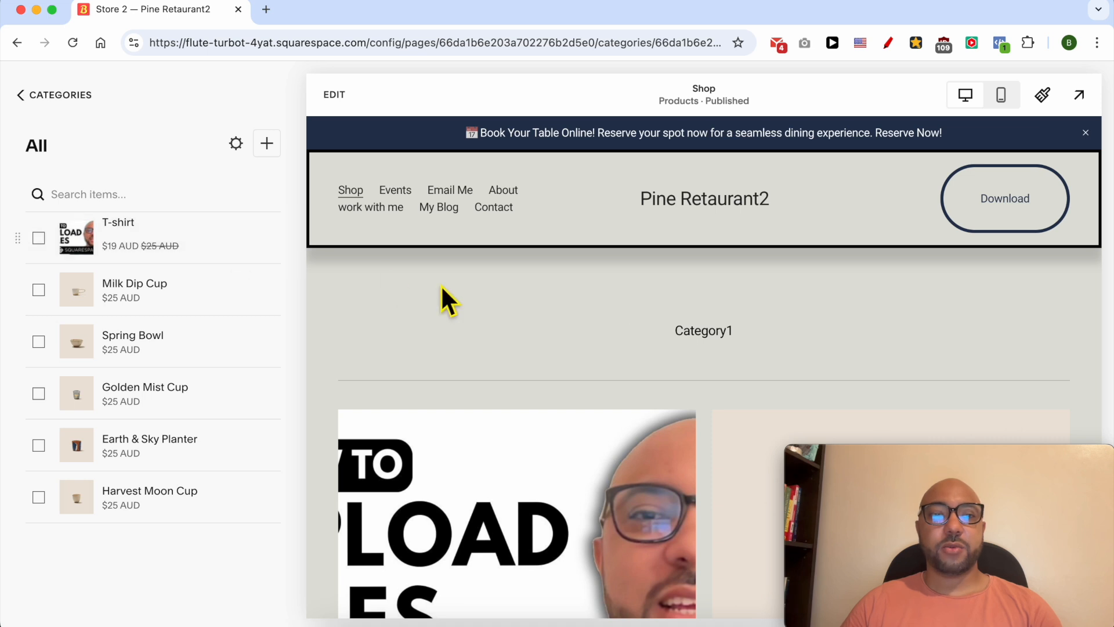
click(1079, 97)
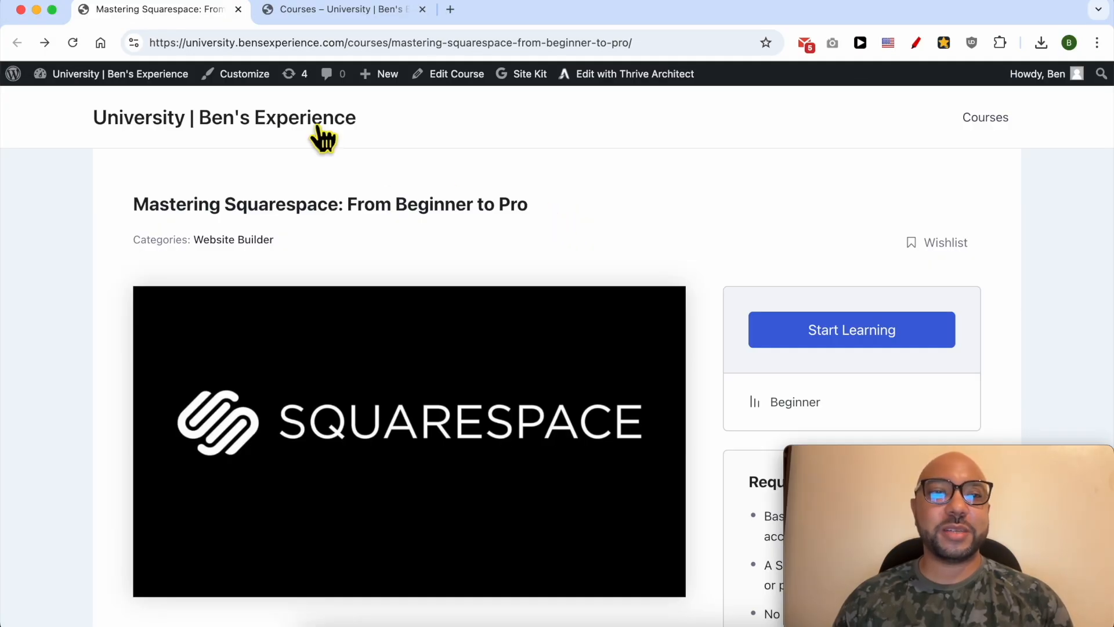
Step: Examine the "Mastering Squarespace: From Beginner to Pro" course page, including its title, description, requirements and first content section
triple_click(404, 119)
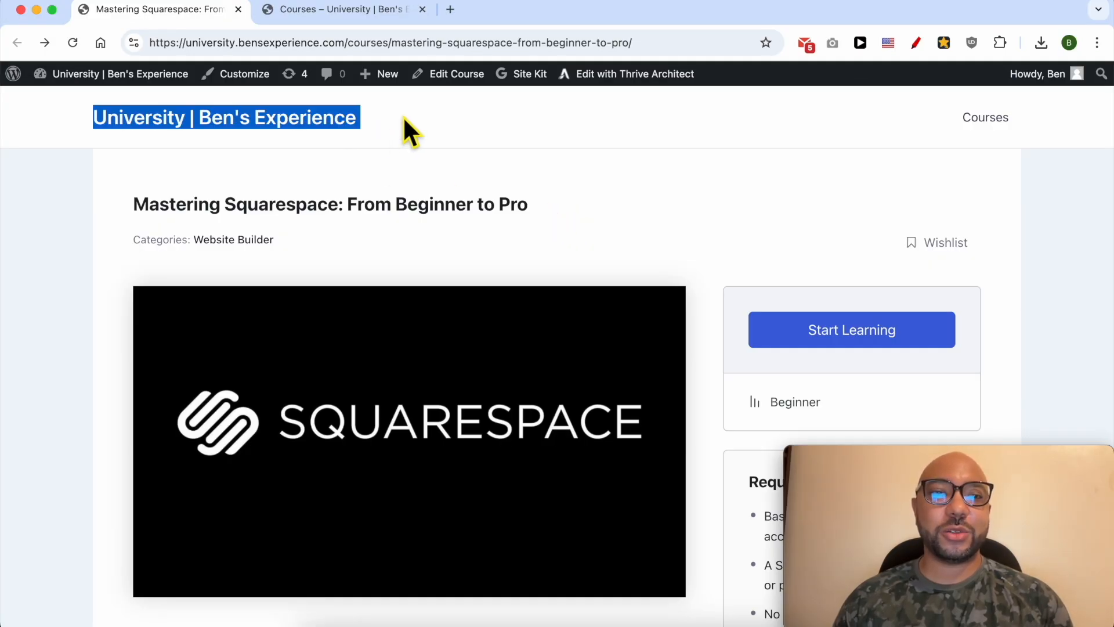
click(572, 204)
triple_click(552, 204)
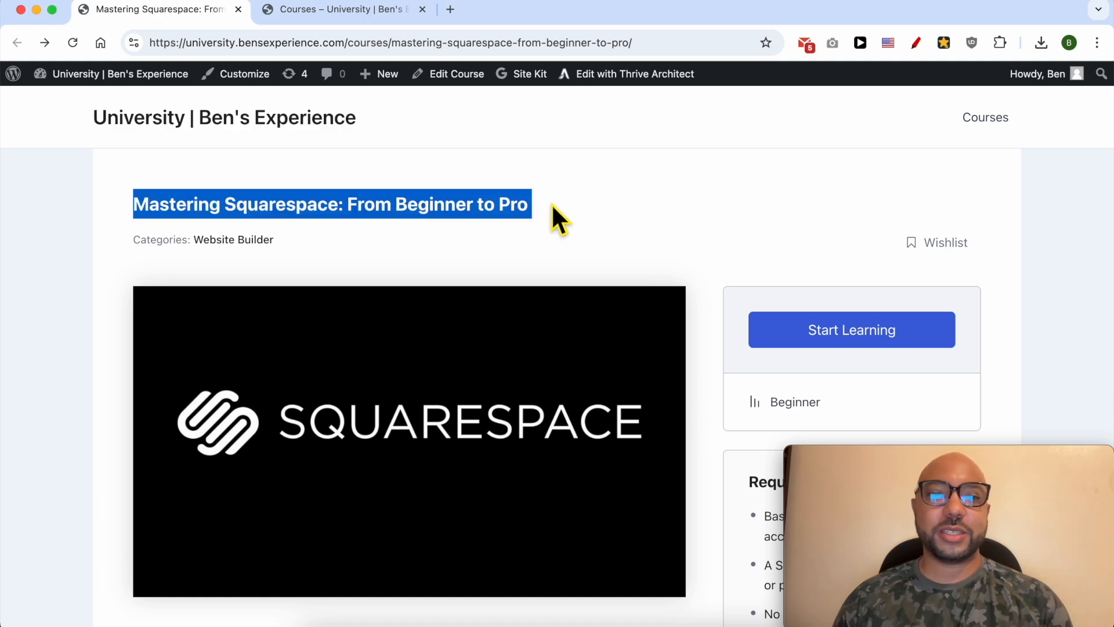
click(551, 205)
scroll(602, 249, down, 5)
scroll(474, 383, down, 10)
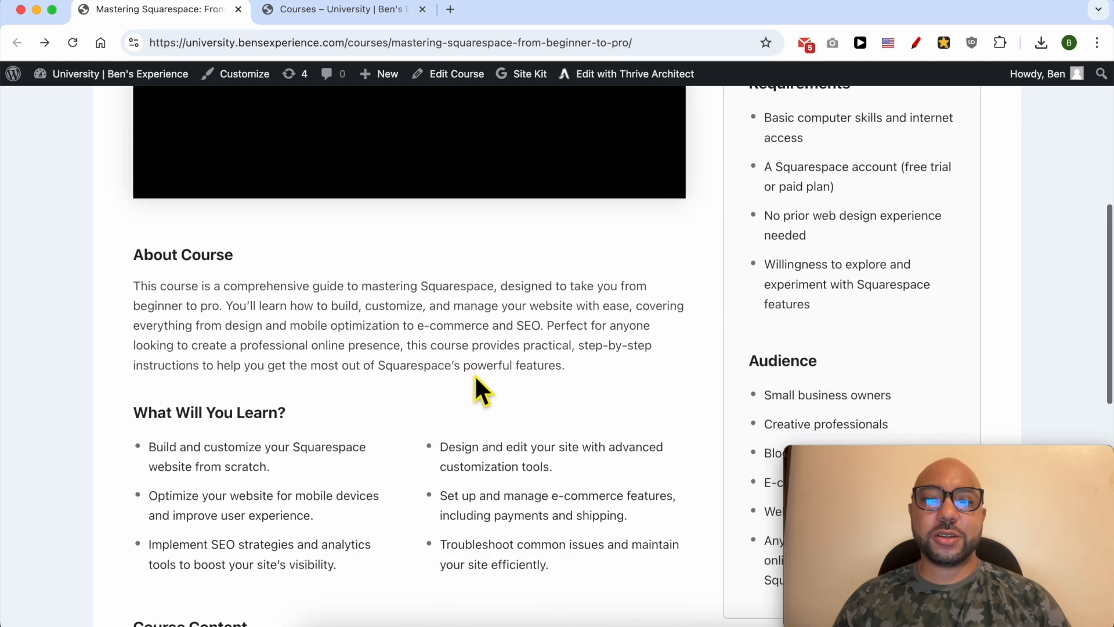
scroll(358, 447, down, 3)
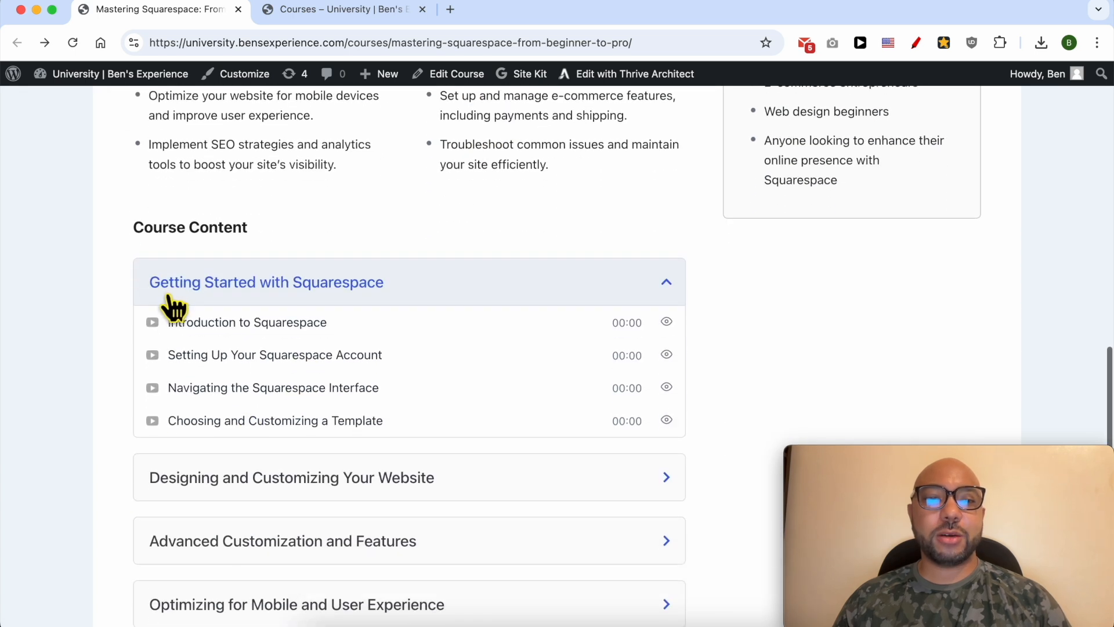
scroll(370, 301, down, 4)
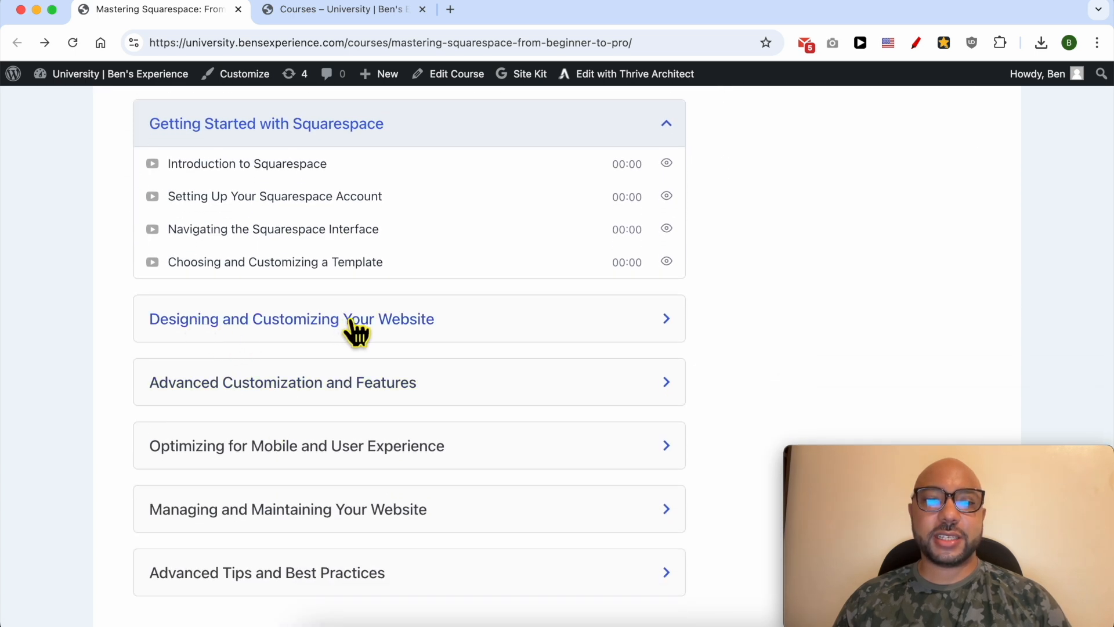
Step: Expand the remaining course content sections, from website design to advanced tips, and read through their lessons
click(401, 328)
click(281, 506)
scroll(301, 452, down, 4)
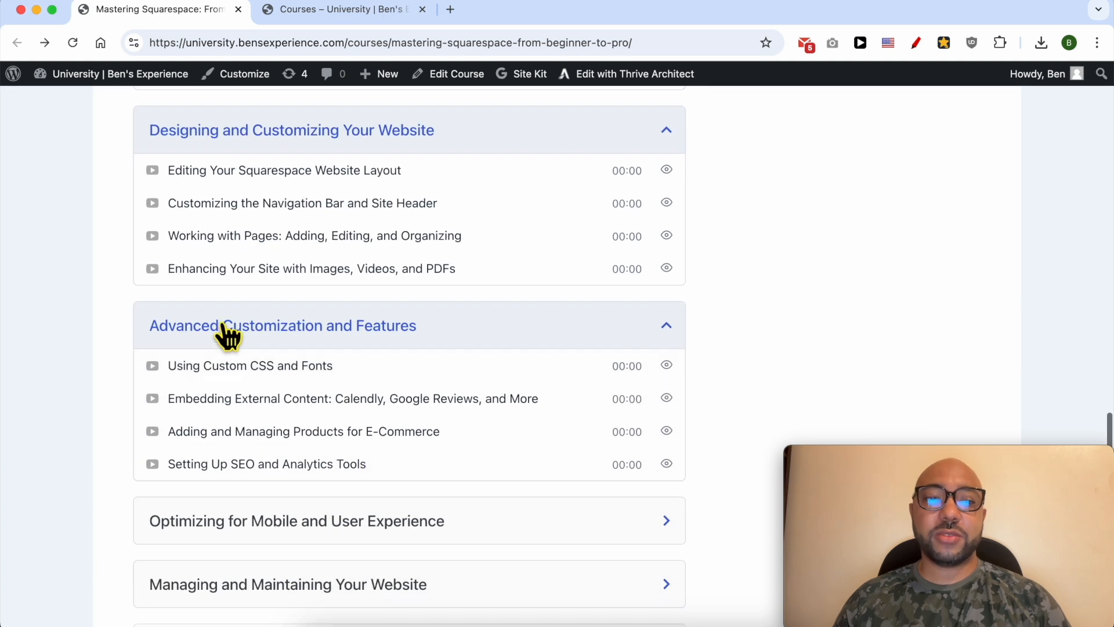
scroll(276, 338, down, 3)
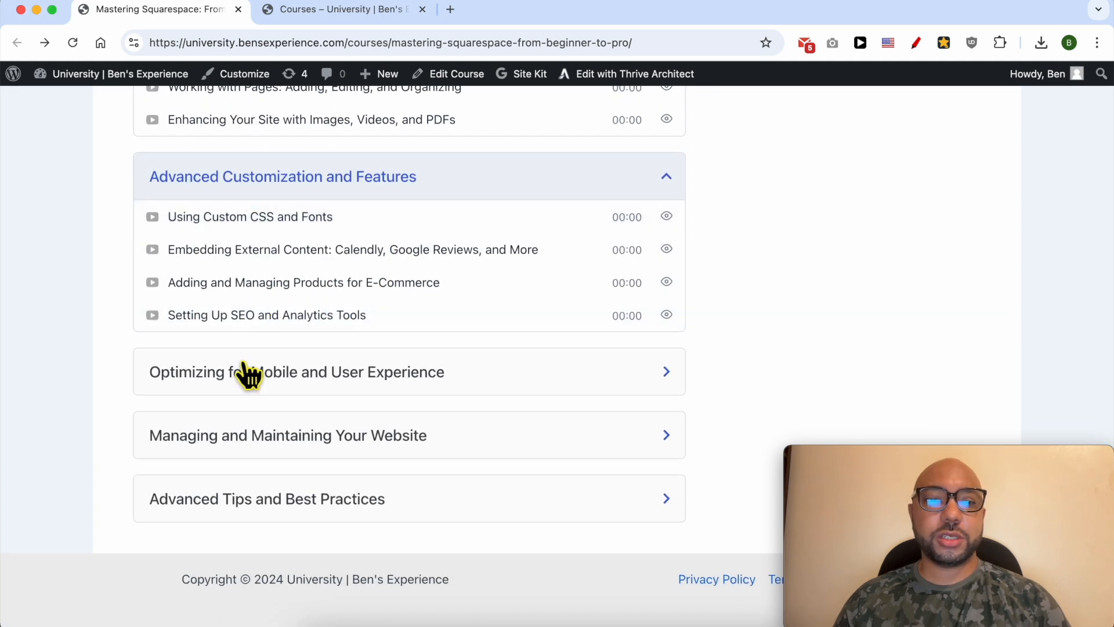
click(232, 377)
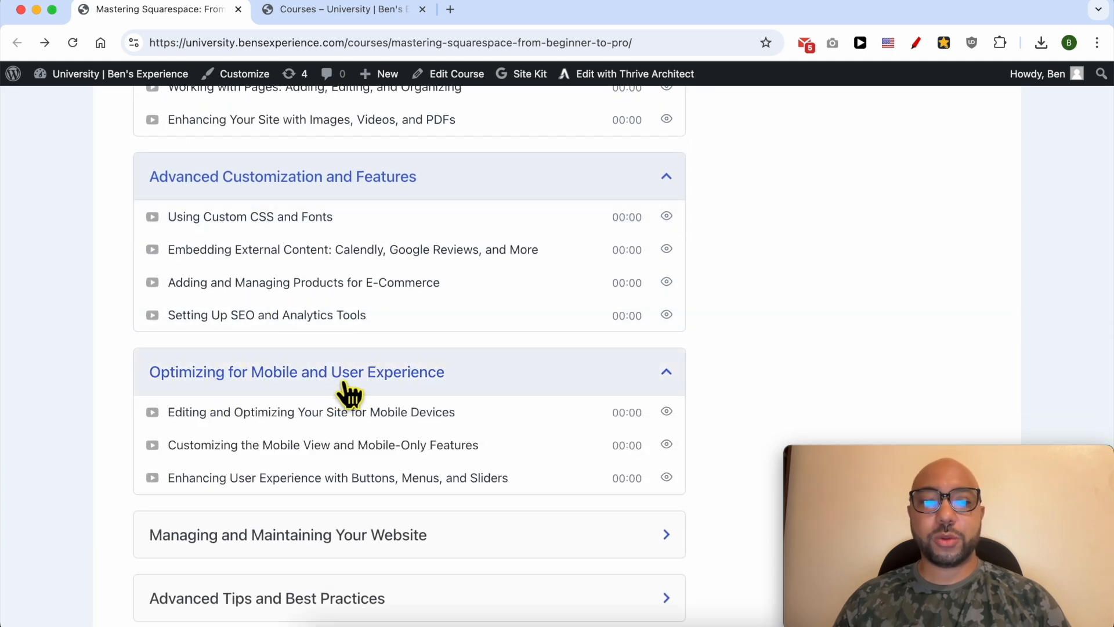
scroll(426, 392, down, 2)
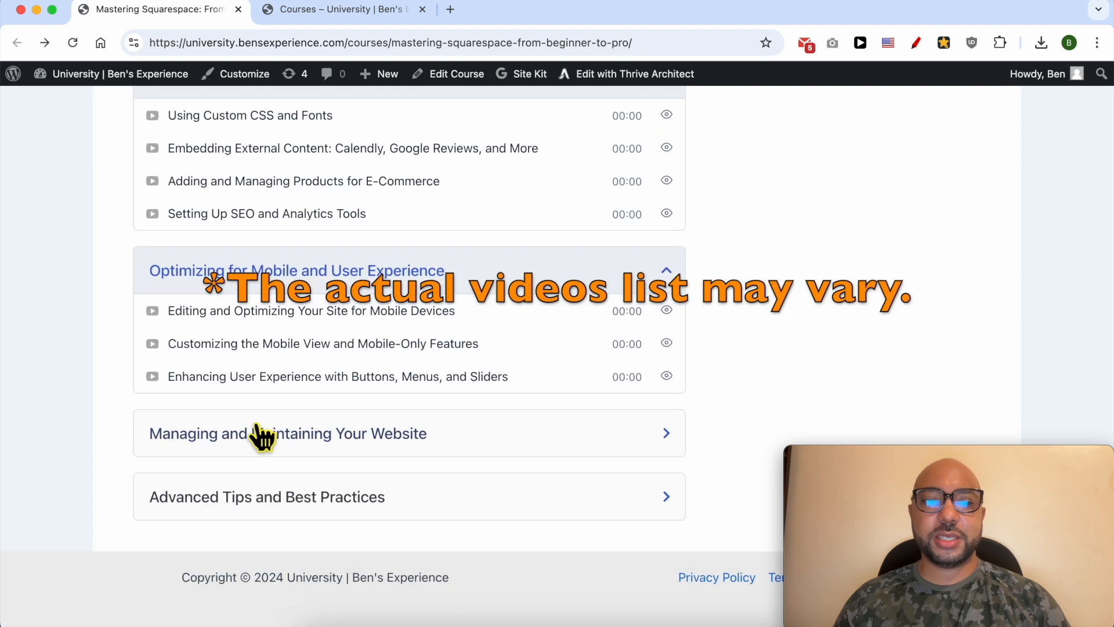
click(256, 435)
scroll(211, 468, down, 3)
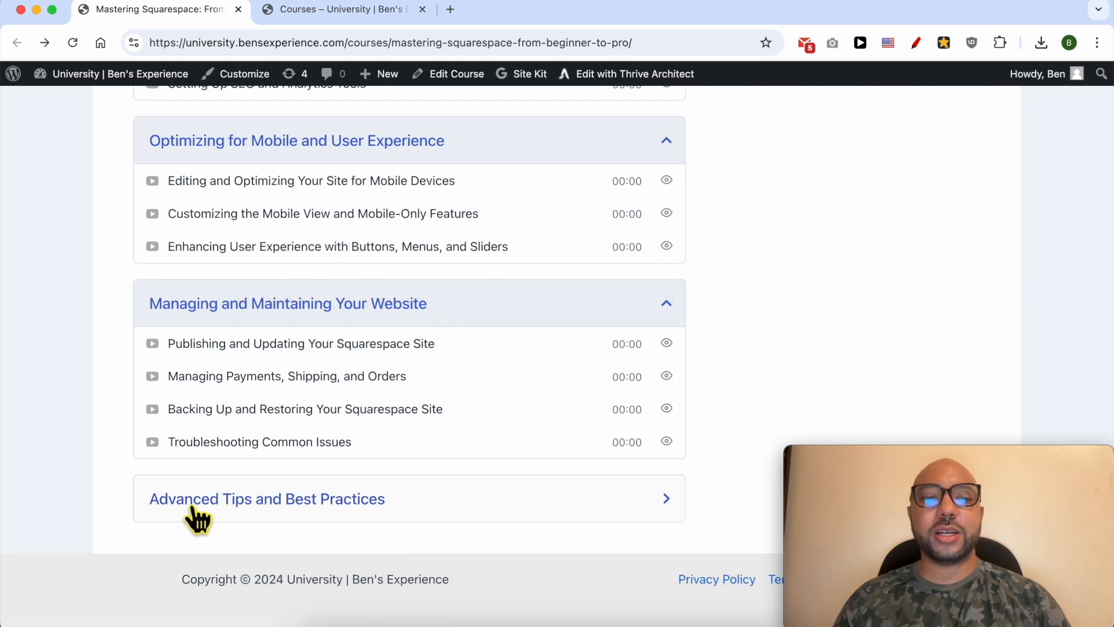
click(300, 500)
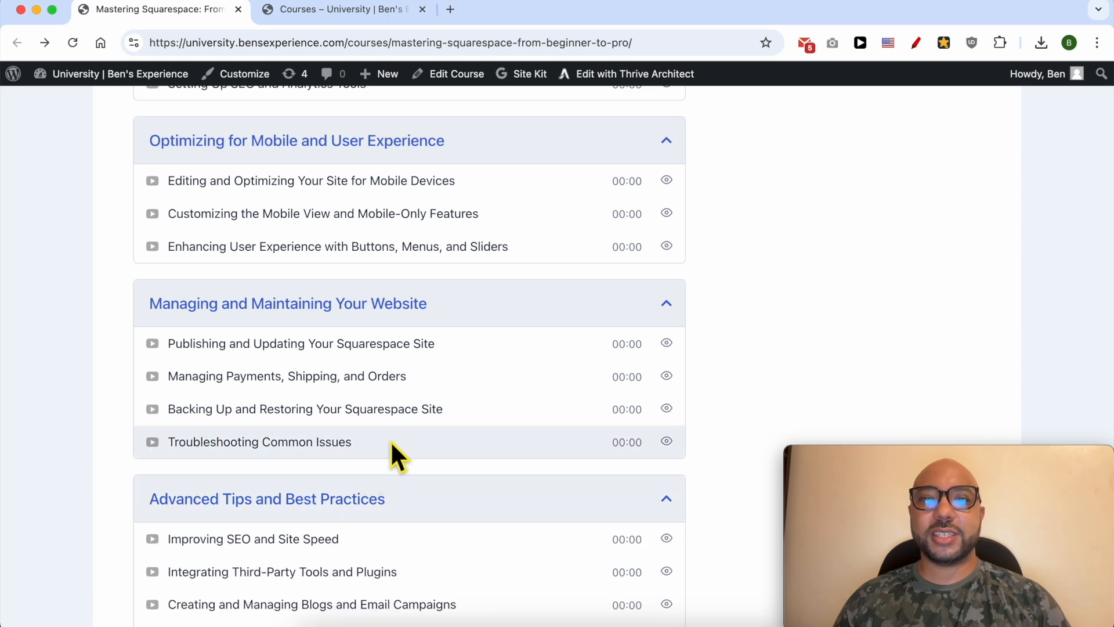
scroll(348, 406, down, 3)
Step: Switch to the all-courses page and look through the available courses and the page address
scroll(301, 378, up, 20)
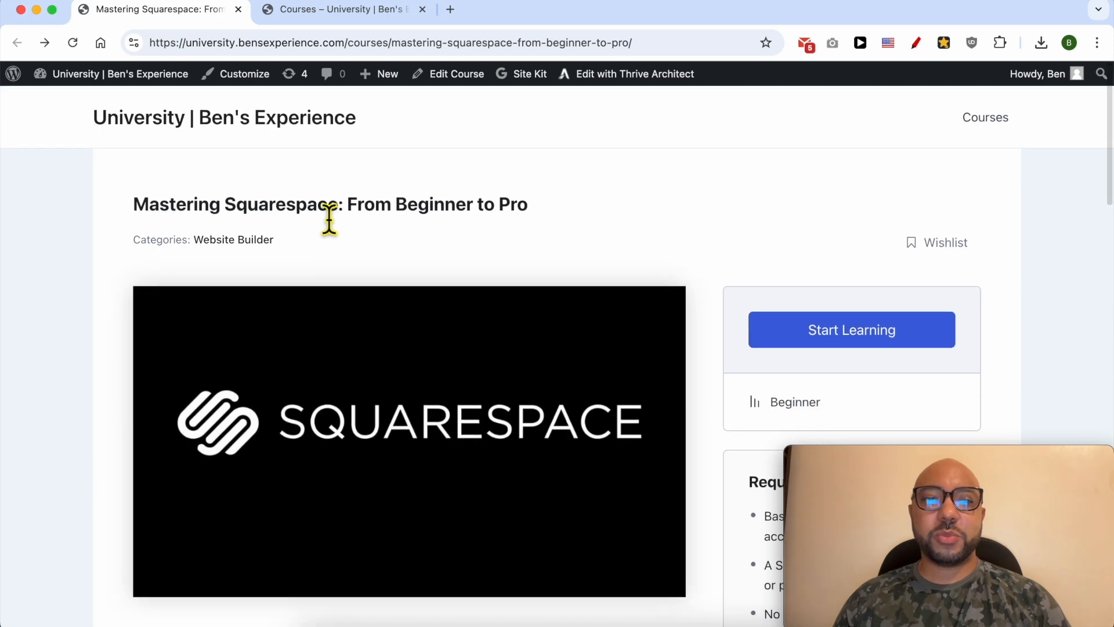
click(333, 12)
scroll(408, 189, down, 3)
scroll(408, 180, down, 6)
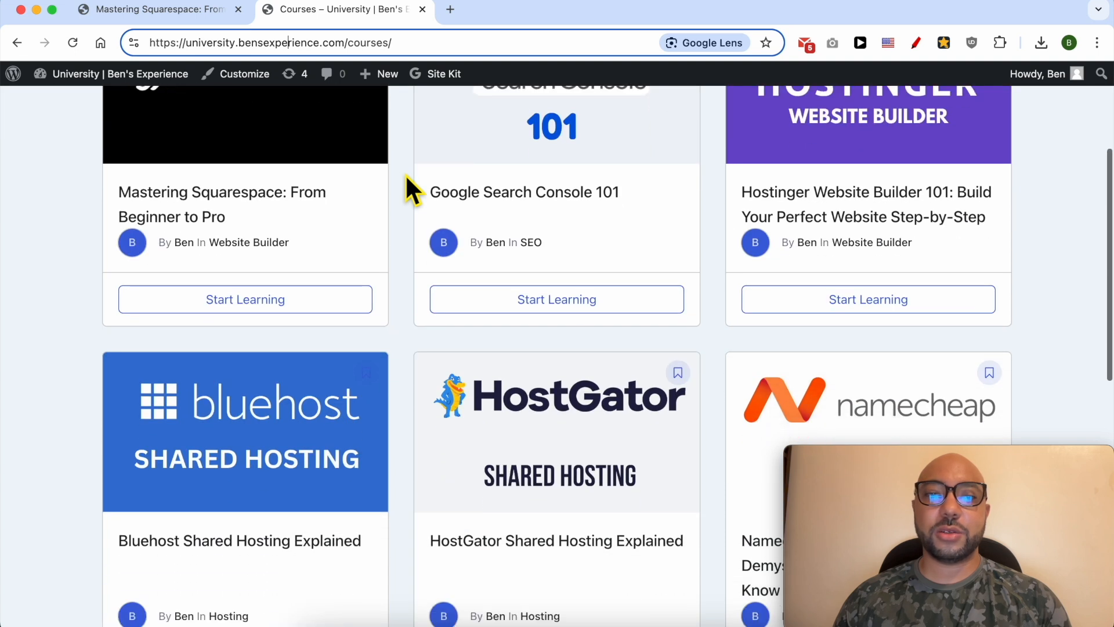
scroll(406, 178, down, 4)
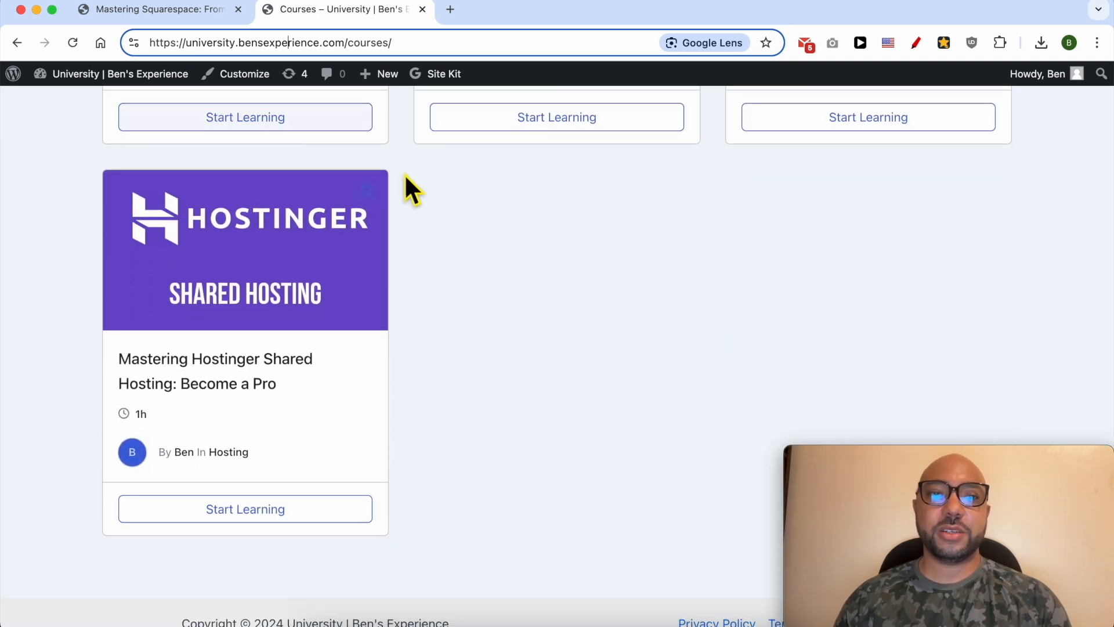
drag(347, 42, 134, 47)
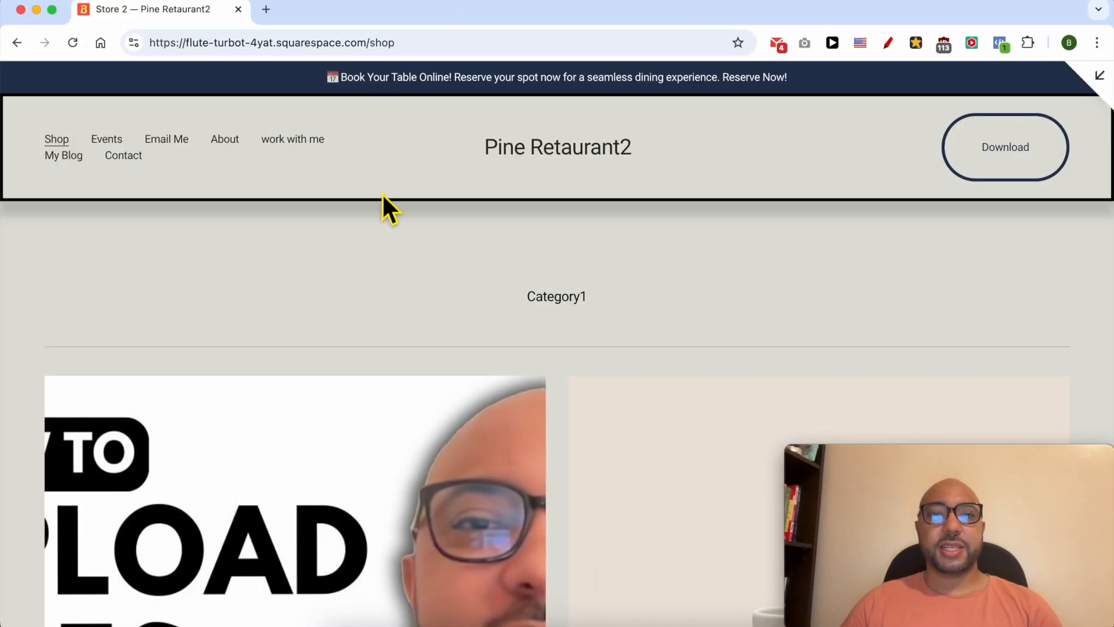
Step: Check the Shop page's address and product listing in the site preview, and open the T-shirt's product page
drag(406, 50, 367, 51)
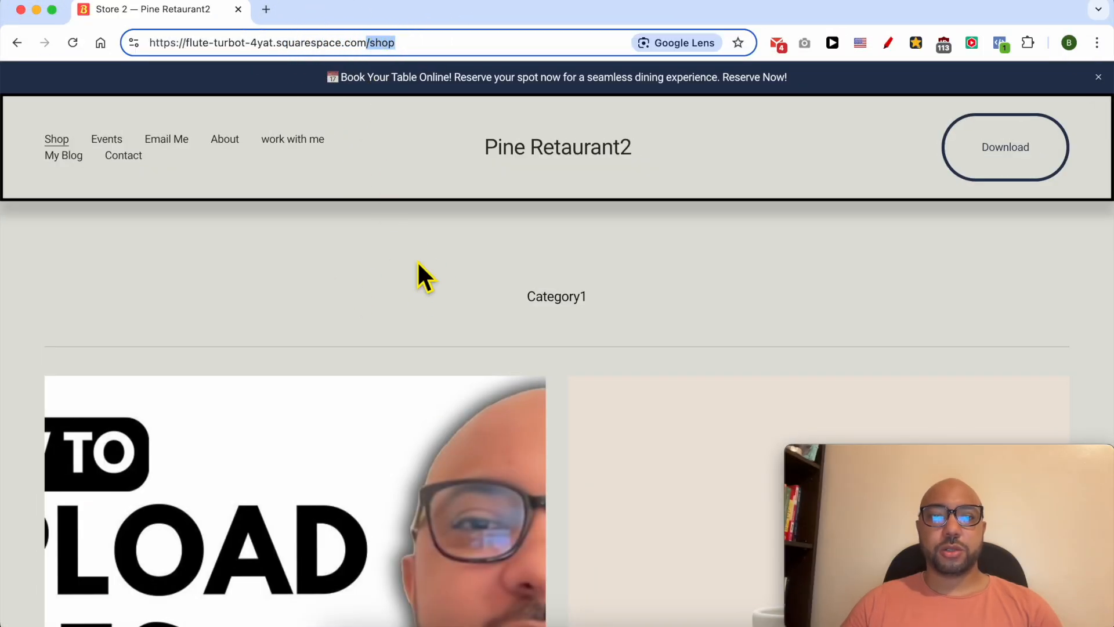
scroll(448, 288, down, 5)
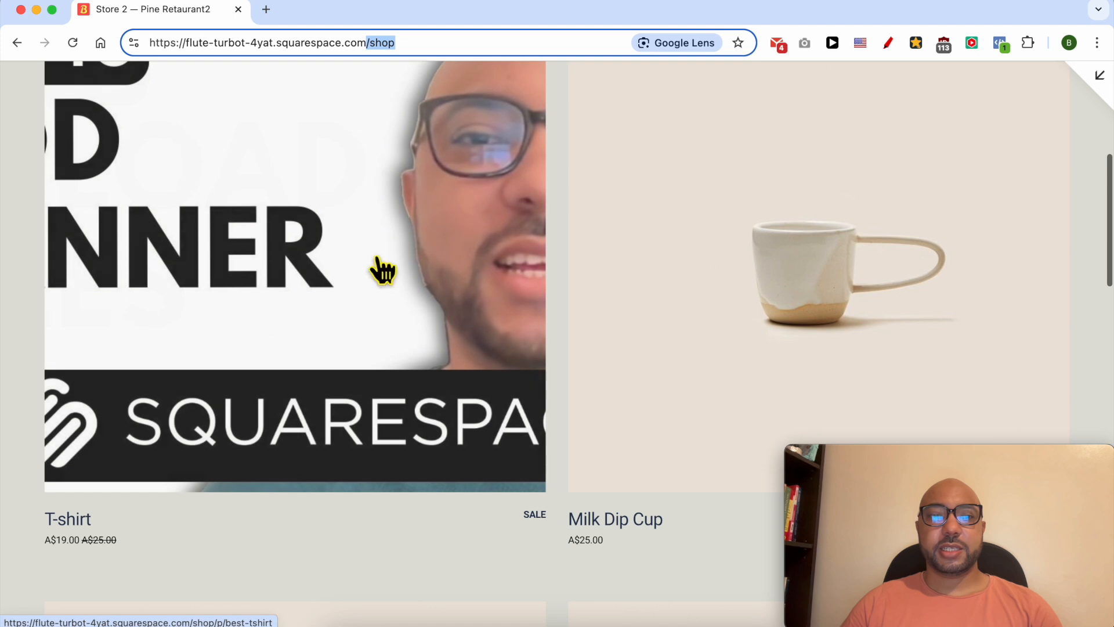
click(293, 229)
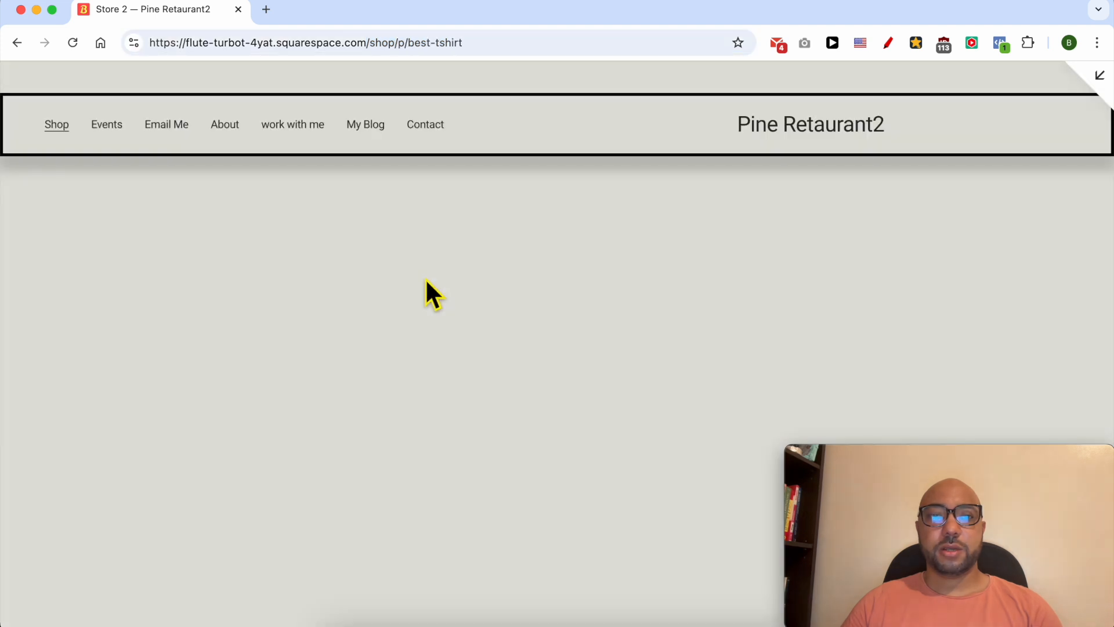
scroll(521, 356, down, 2)
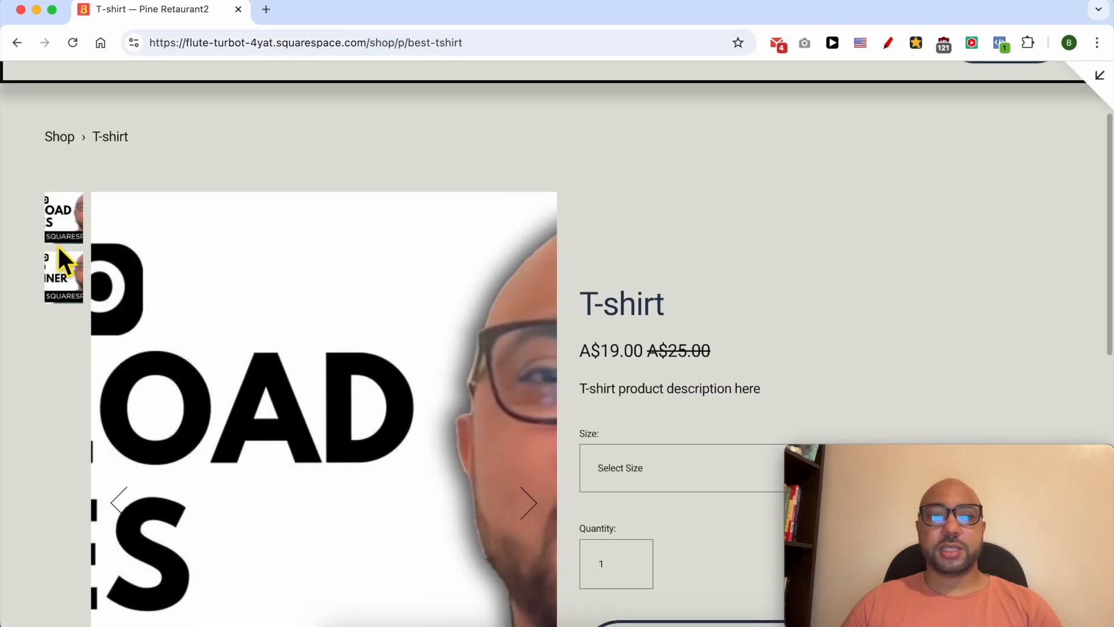
Step: Examine the T-shirt's title, sale and original prices, and description on its product page
triple_click(646, 325)
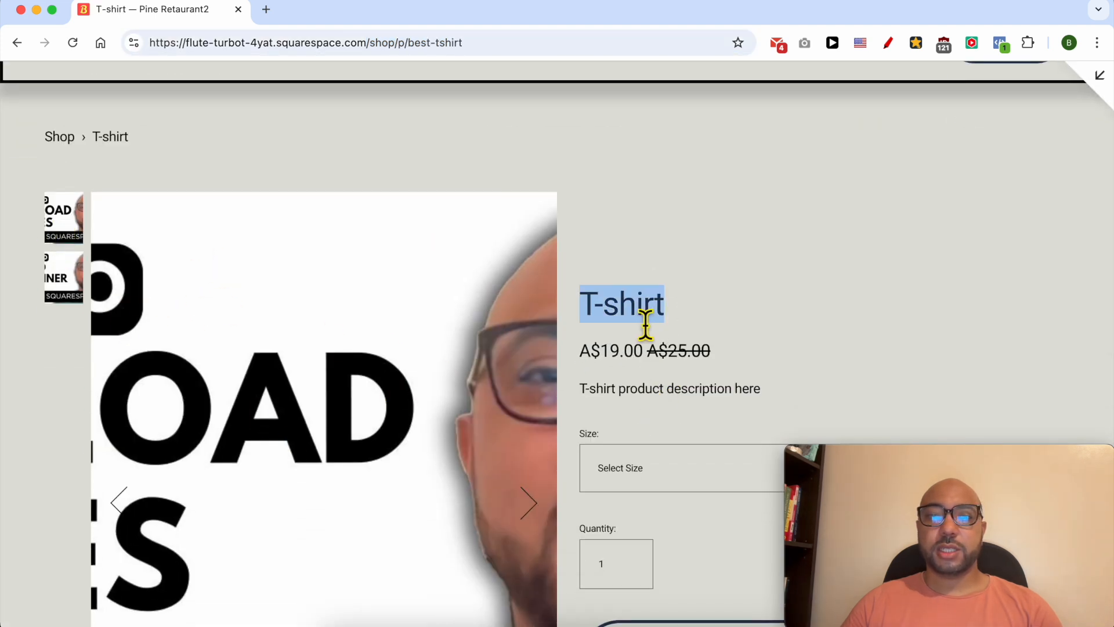
scroll(698, 370, down, 2)
double_click(627, 259)
double_click(694, 256)
double_click(622, 261)
click(808, 297)
drag(807, 298, 590, 302)
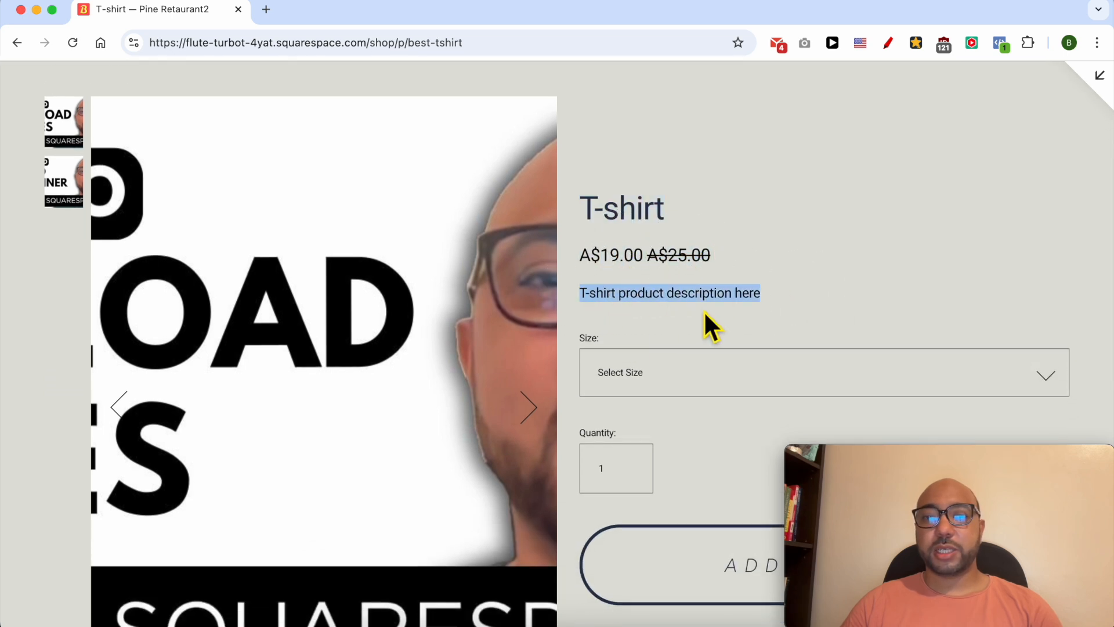
Step: Check the T-shirt's available sizes and select the Small variant
scroll(708, 310, down, 3)
click(689, 248)
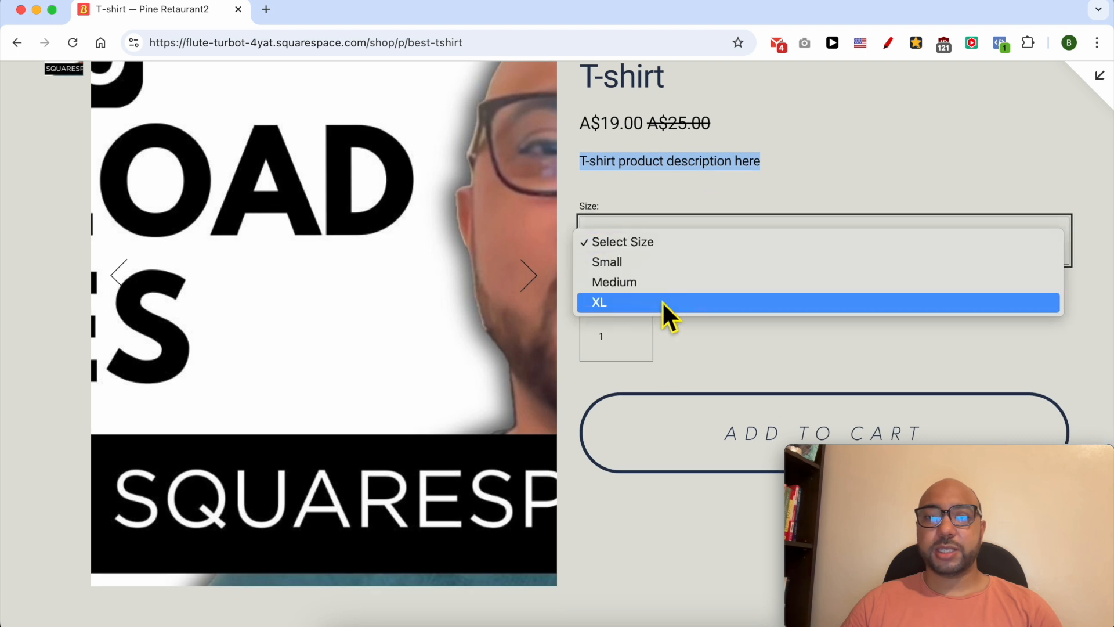
click(647, 269)
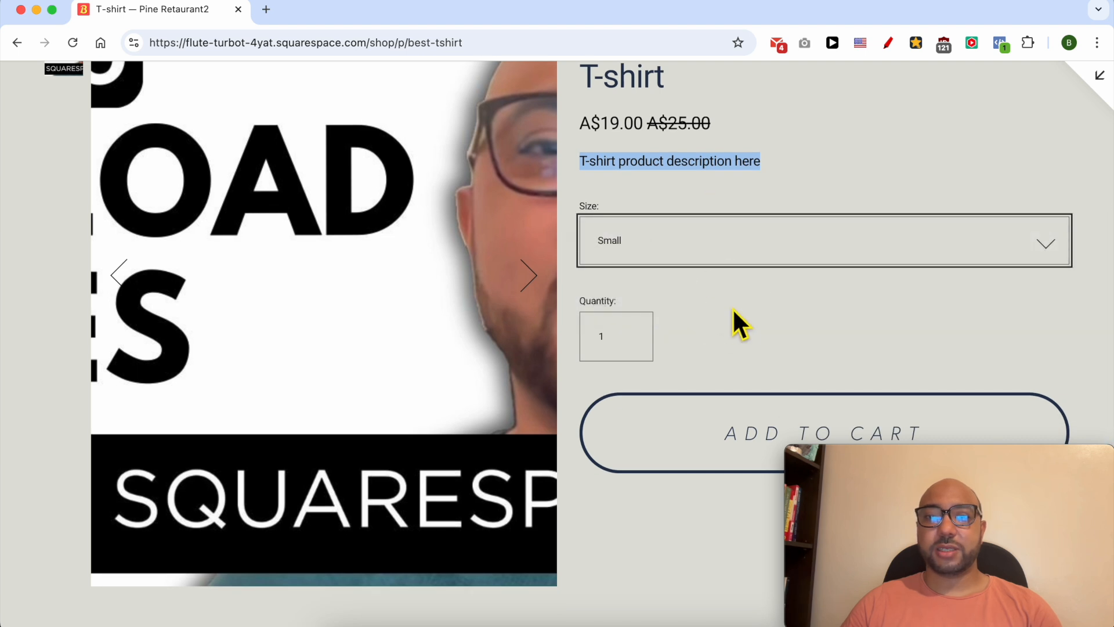
click(733, 308)
Step: Examine the additional information section below the T-shirt's product details
scroll(735, 381, down, 7)
click(230, 283)
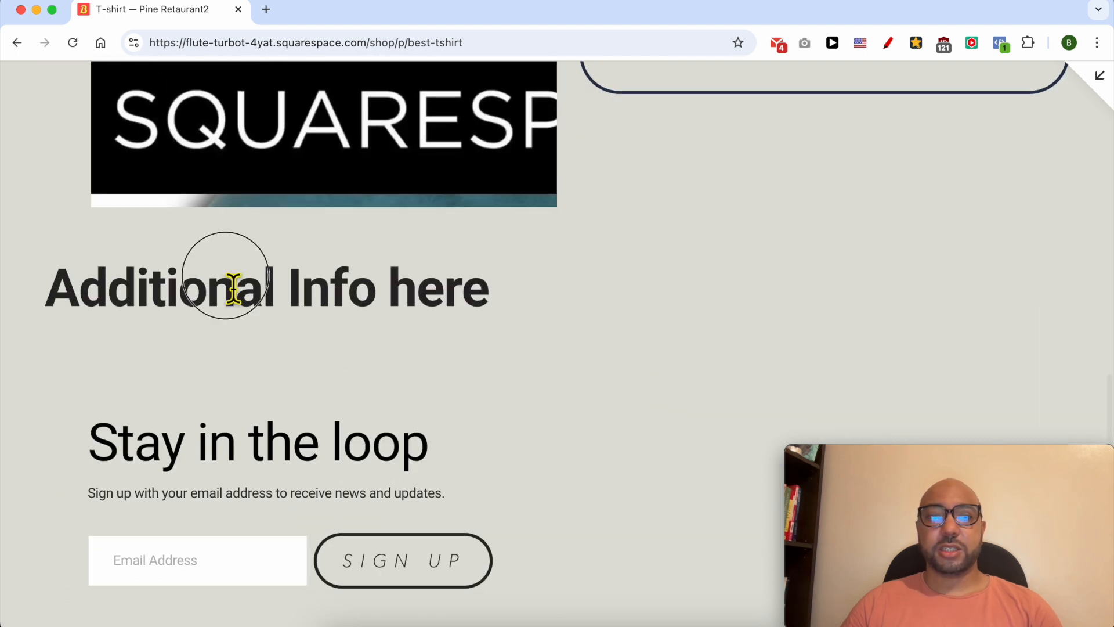
triple_click(233, 287)
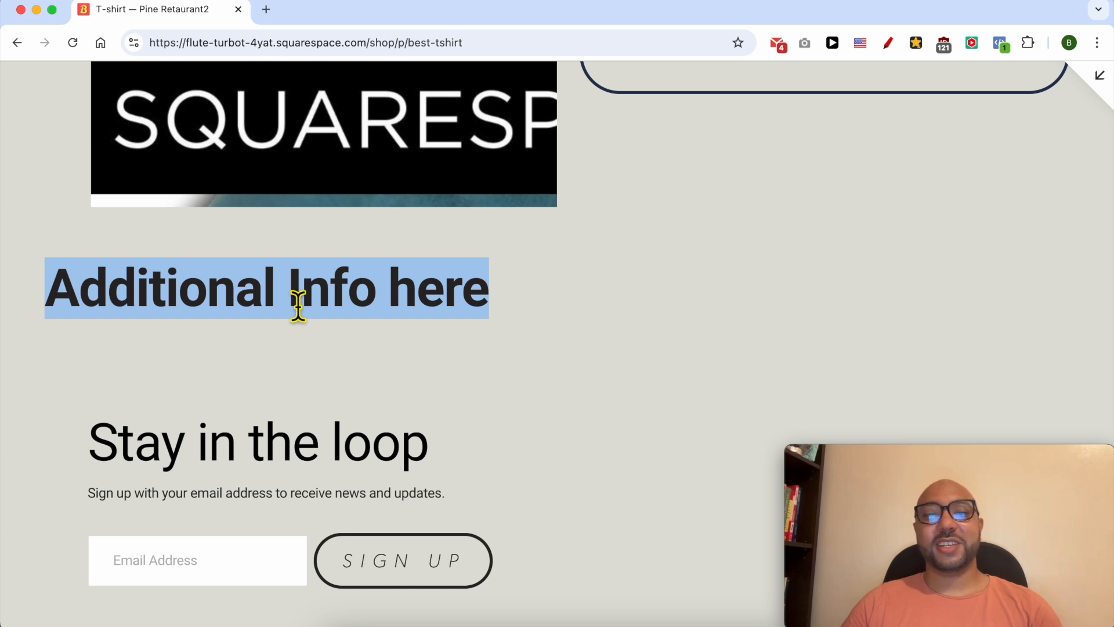
triple_click(387, 298)
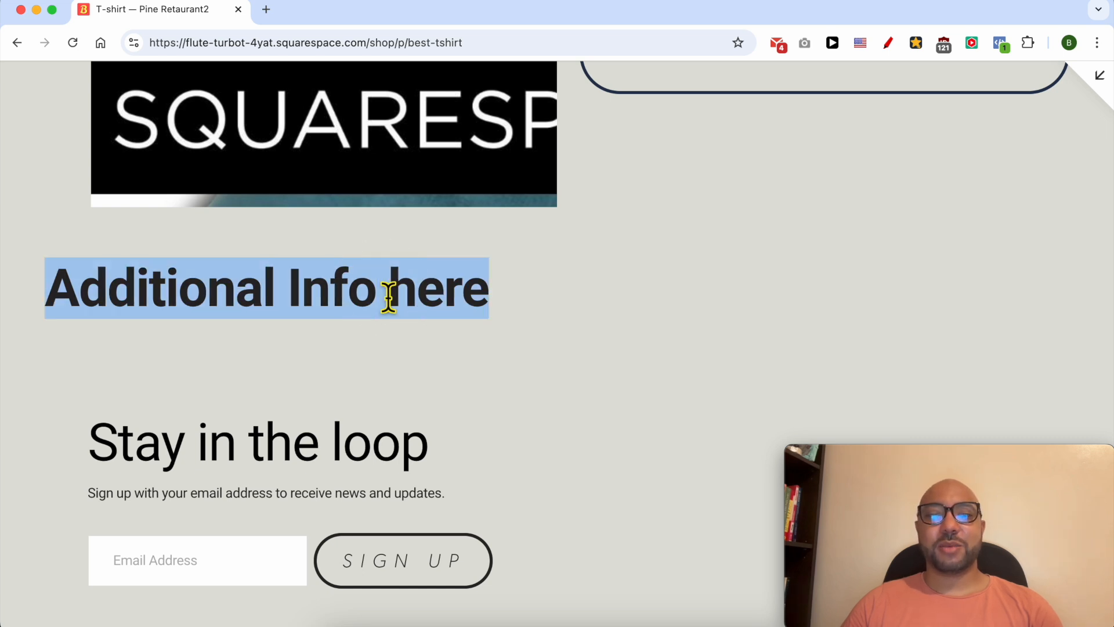
Step: Return to the Shop page and open the Golden Mist Cup product from the listing
scroll(647, 313, up, 10)
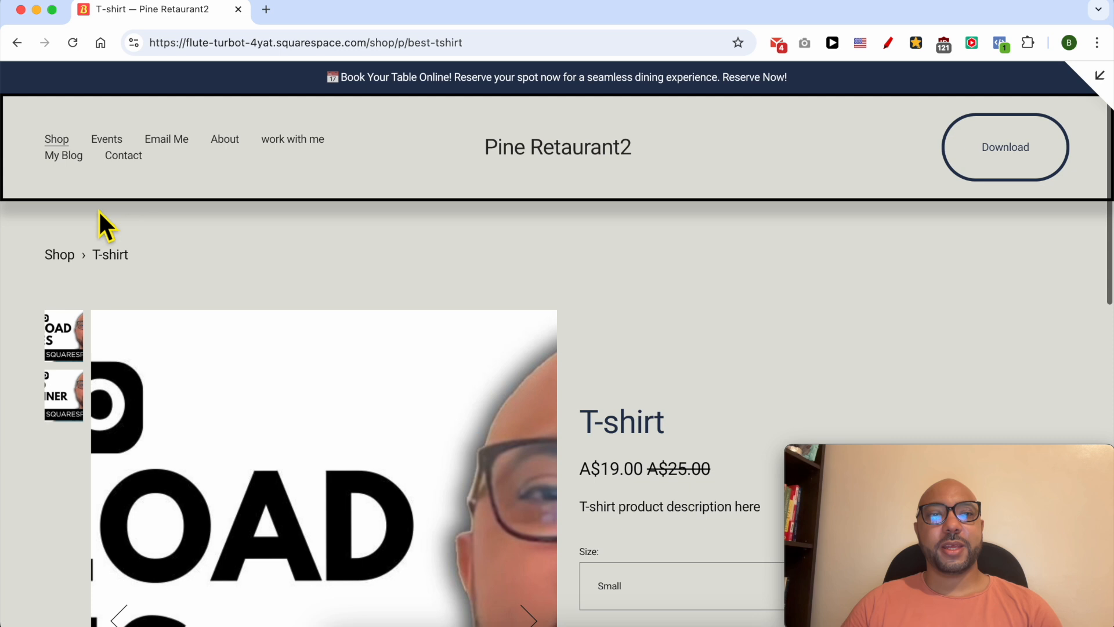
click(61, 254)
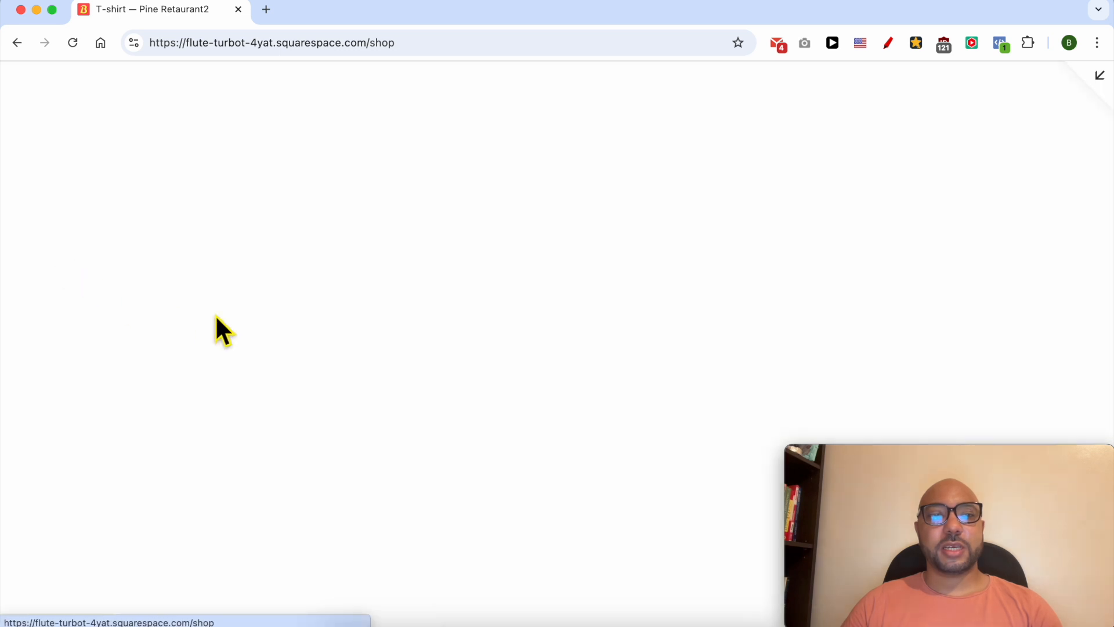
scroll(742, 244, down, 12)
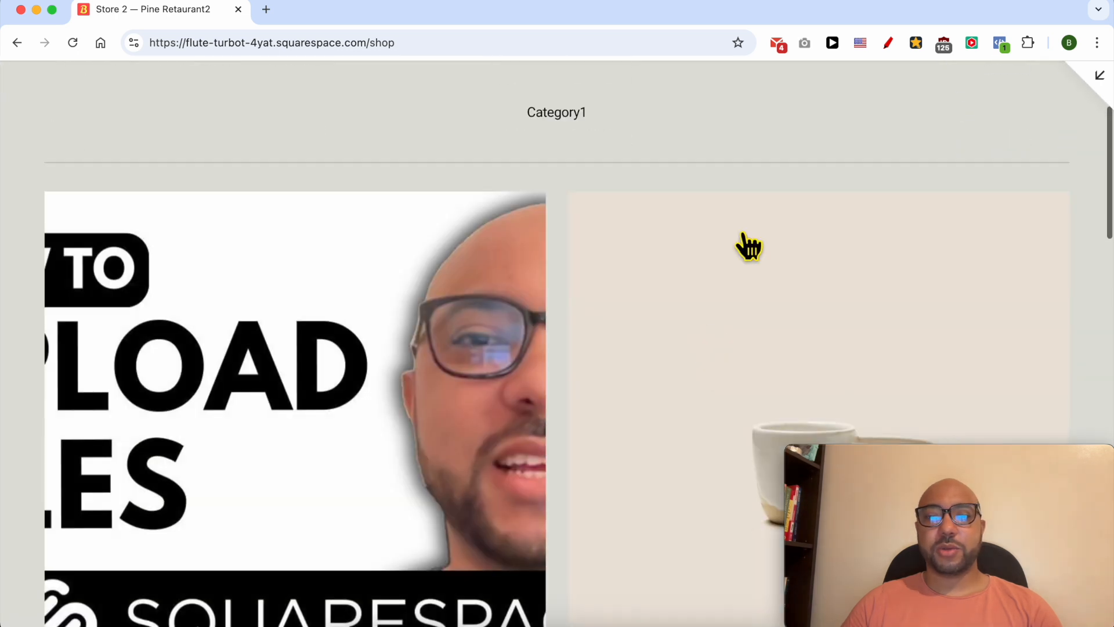
click(747, 314)
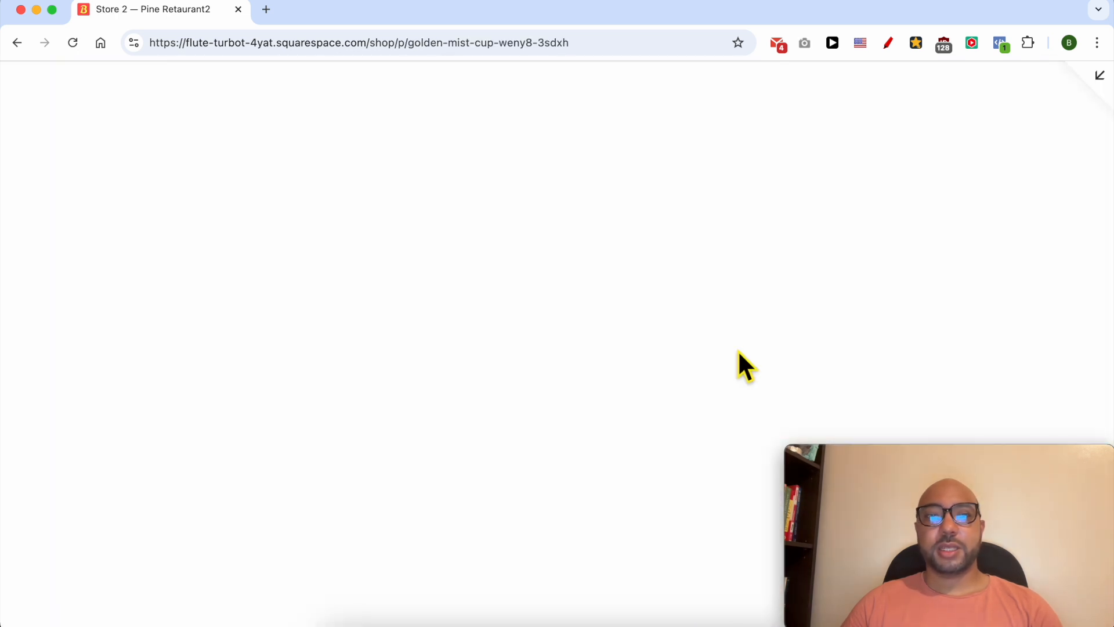
Step: Examine the Golden Mist Cup's price, description and the rest of its product page
scroll(659, 388, down, 5)
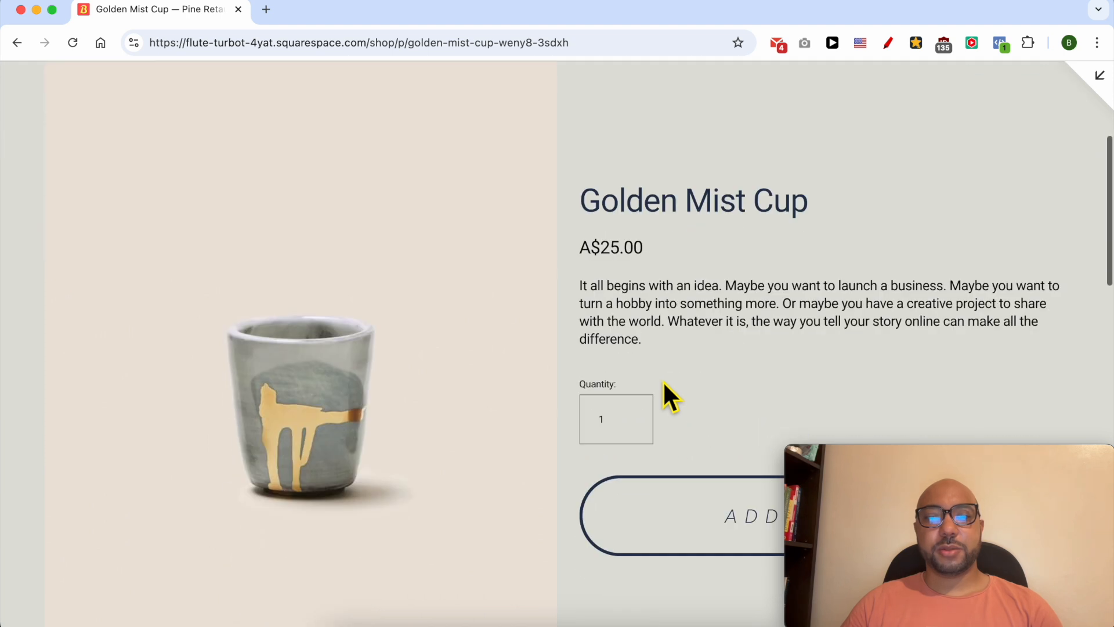
scroll(662, 389, up, 1)
triple_click(654, 246)
triple_click(700, 345)
scroll(729, 371, down, 12)
scroll(499, 275, up, 15)
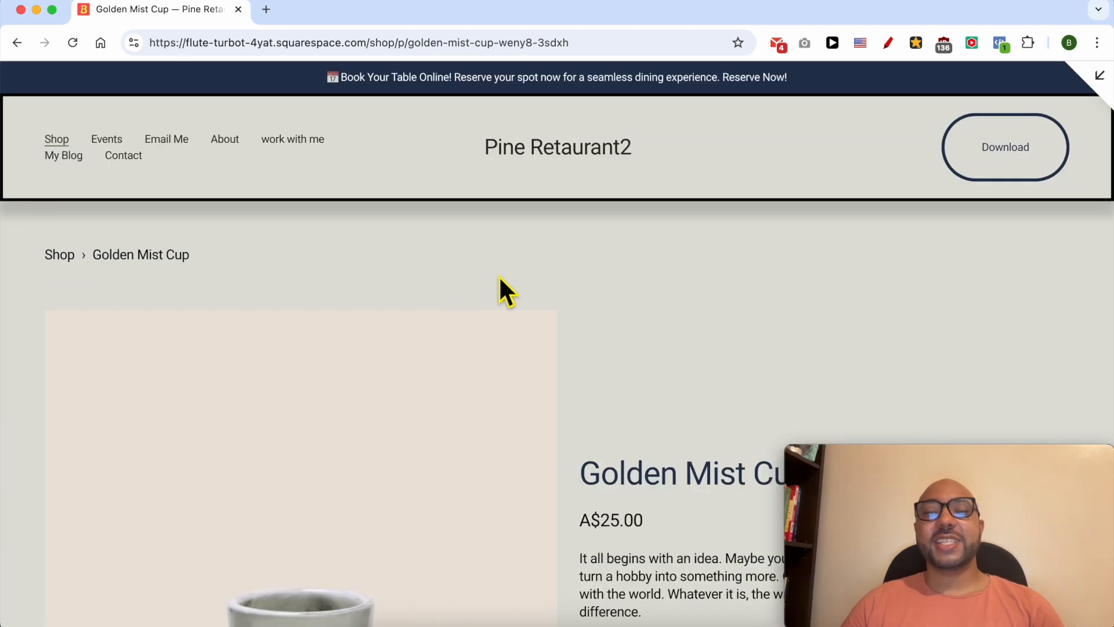